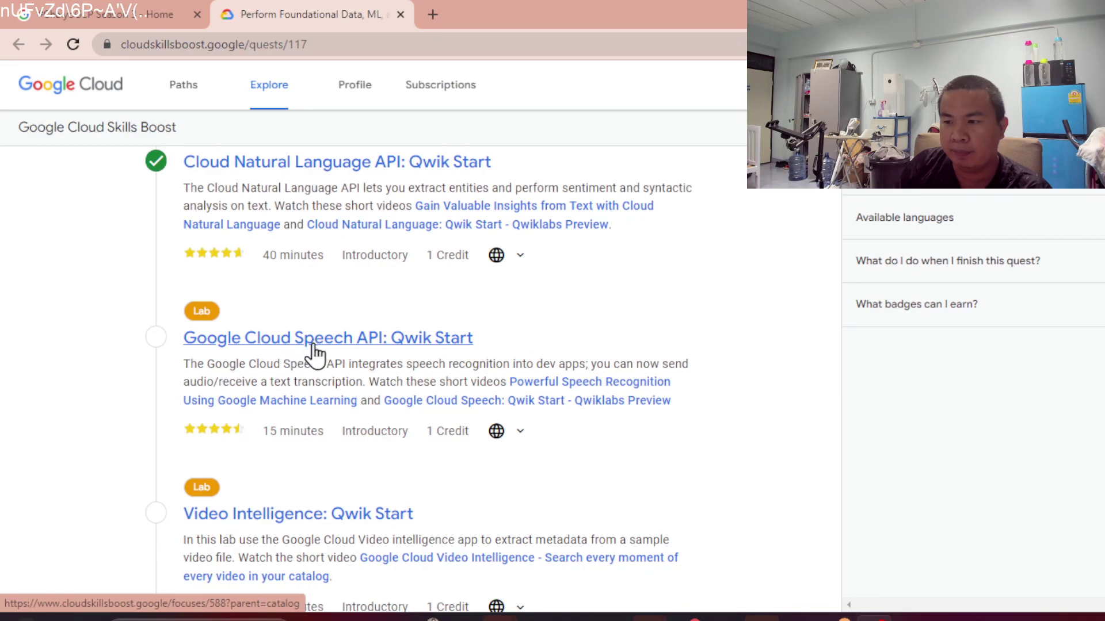
- Launch the Google Cloud Speech API: Qwik Start lab and copy its temporary account password
click(372, 346)
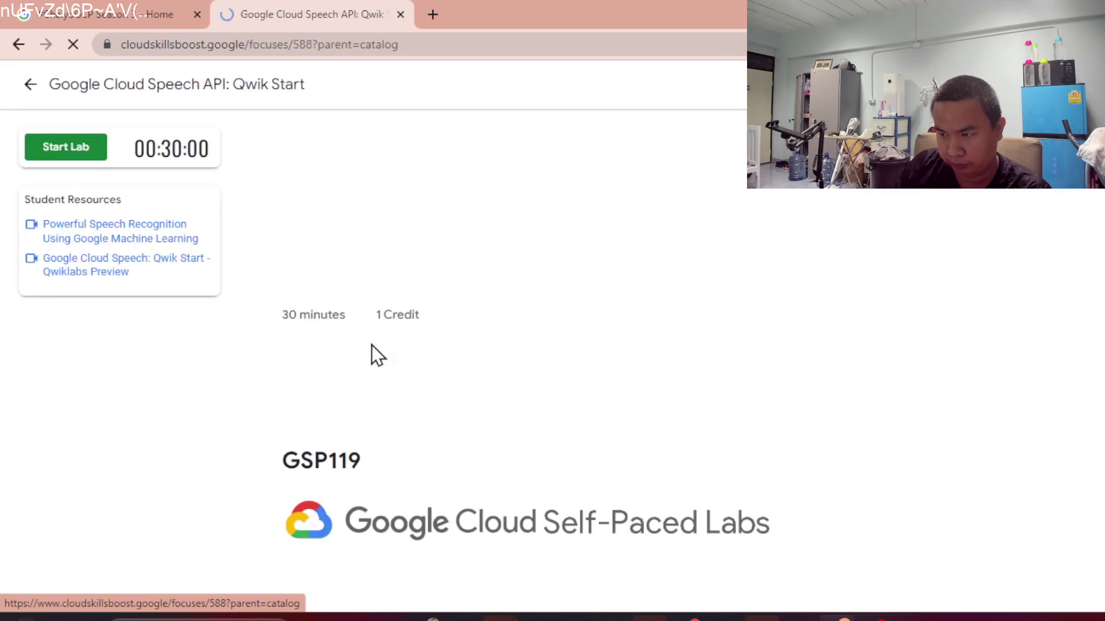
click(68, 148)
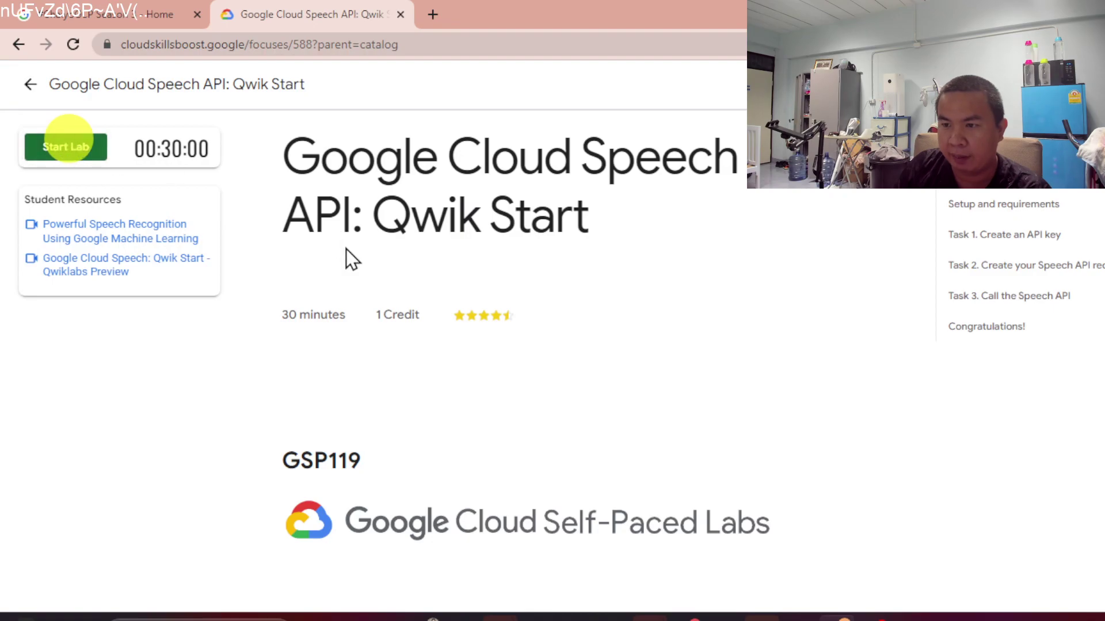
scroll(381, 253, down, 10)
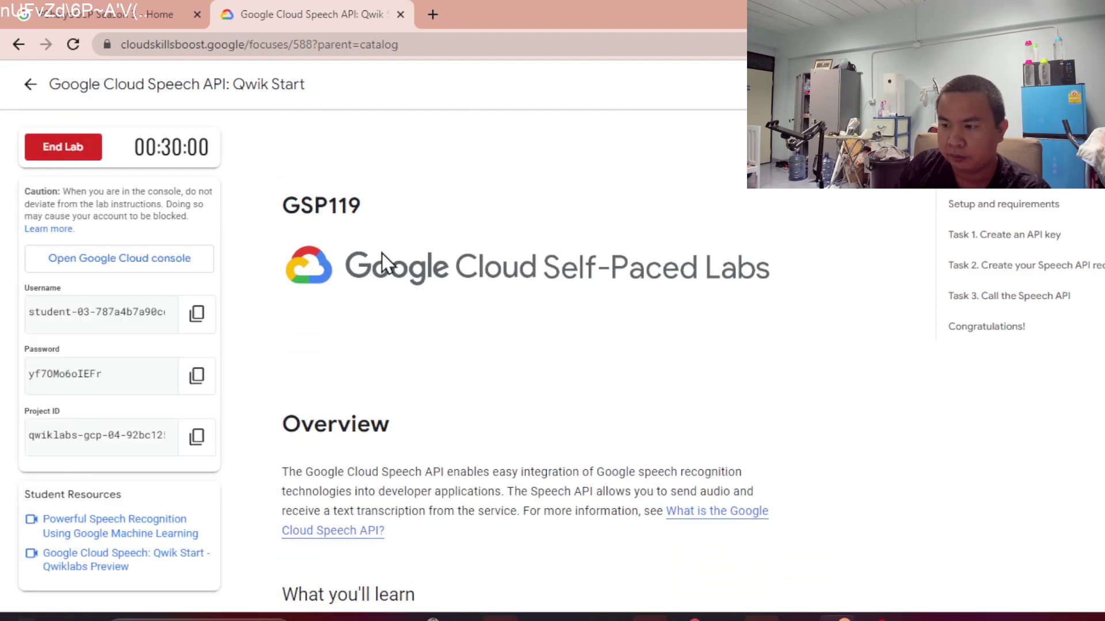
click(197, 377)
- Open the Cloud console in an incognito window and sign in with the lab account and pasted password
right_click(159, 264)
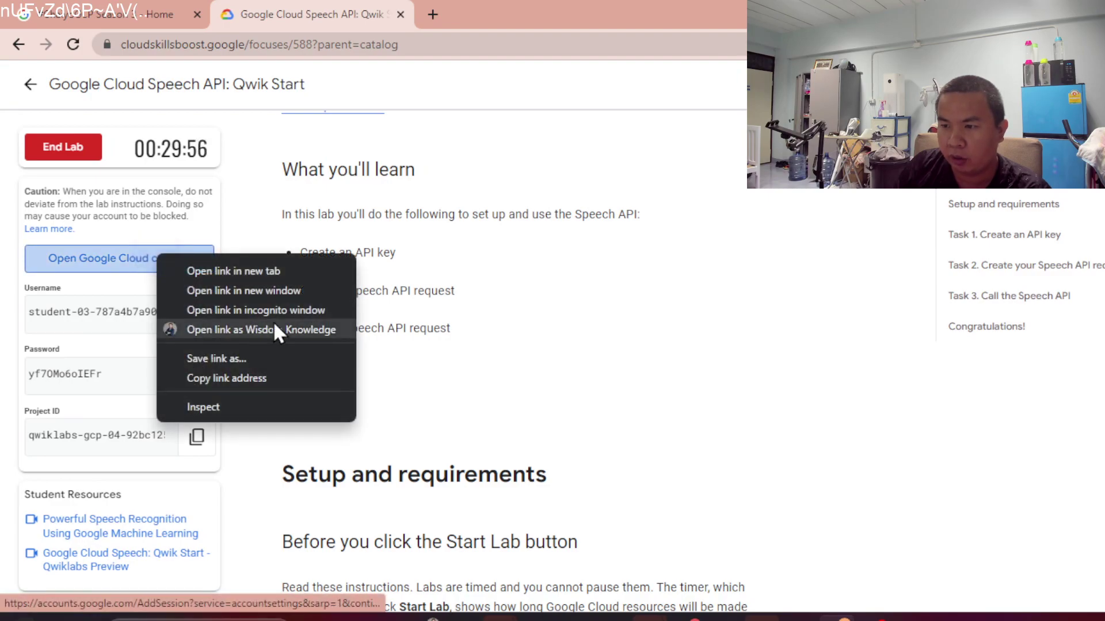
click(272, 309)
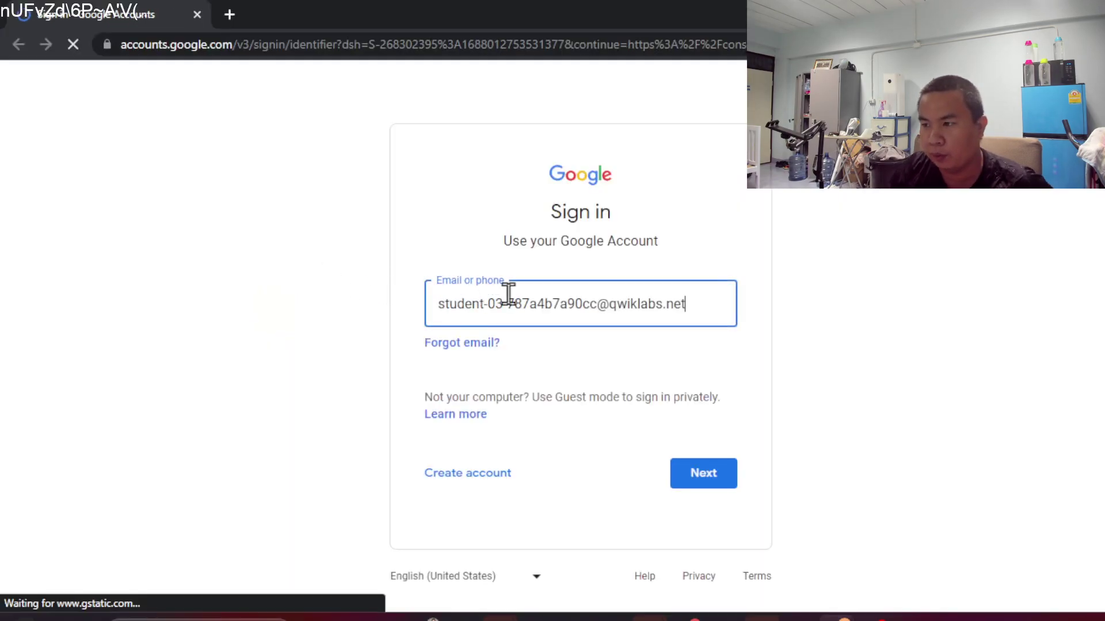
click(724, 471)
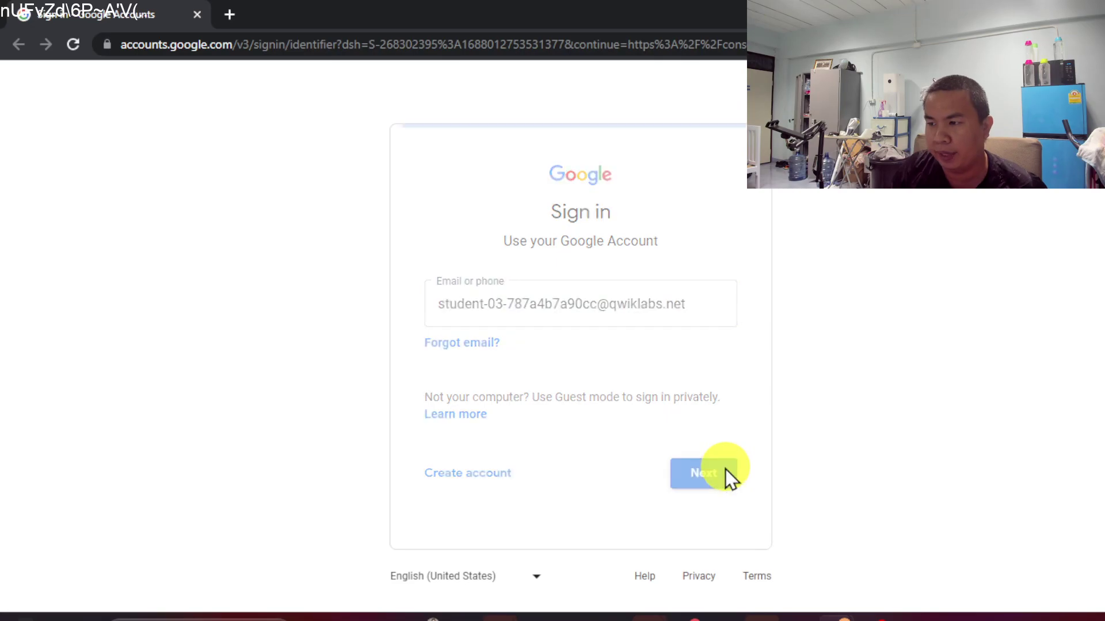
click(584, 348)
key(ctrl+v)
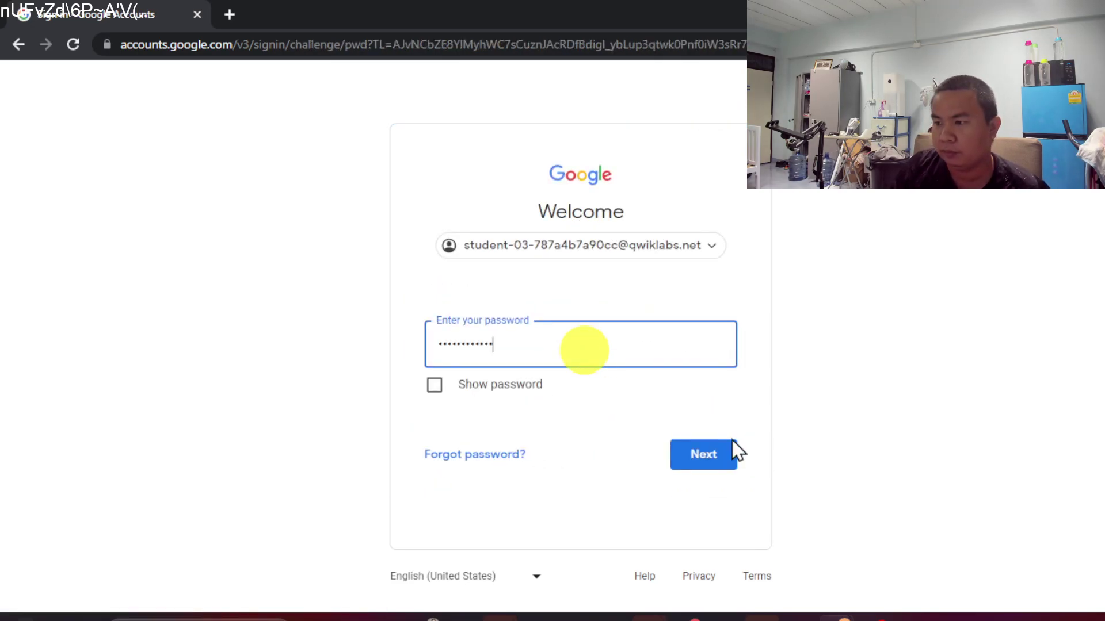
click(728, 446)
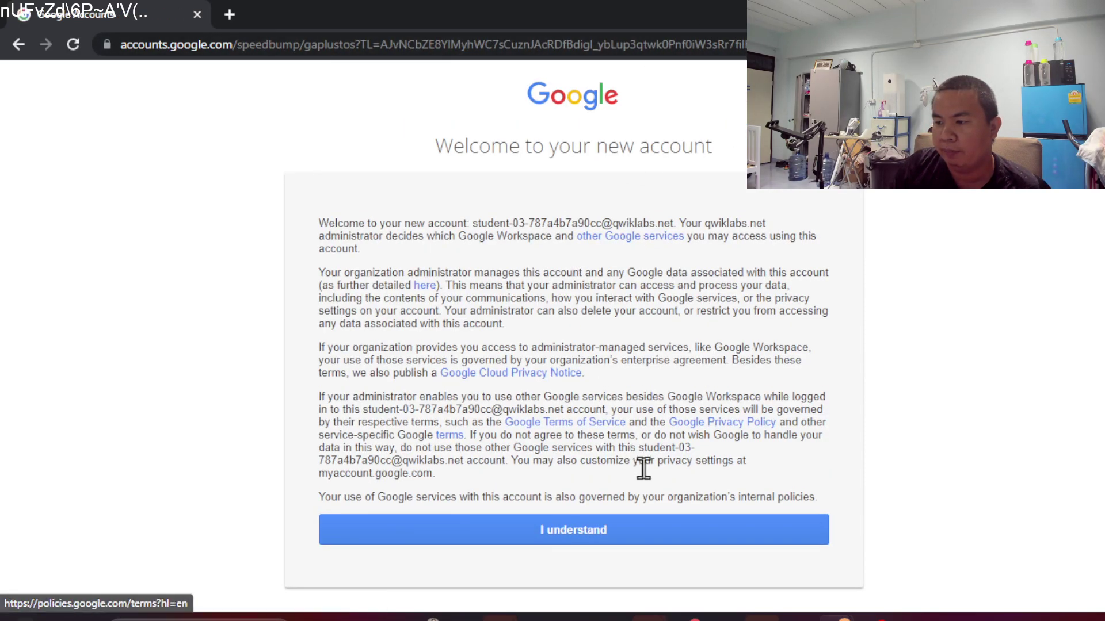
- Acknowledge the new-account notice and agree to the Terms of Service
click(637, 526)
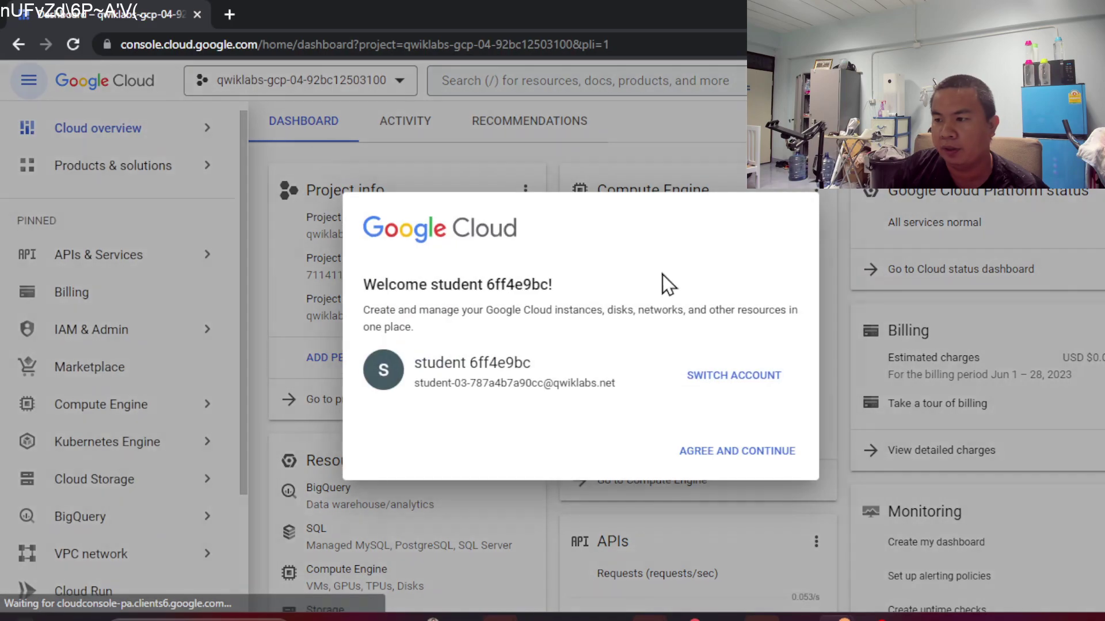
click(363, 403)
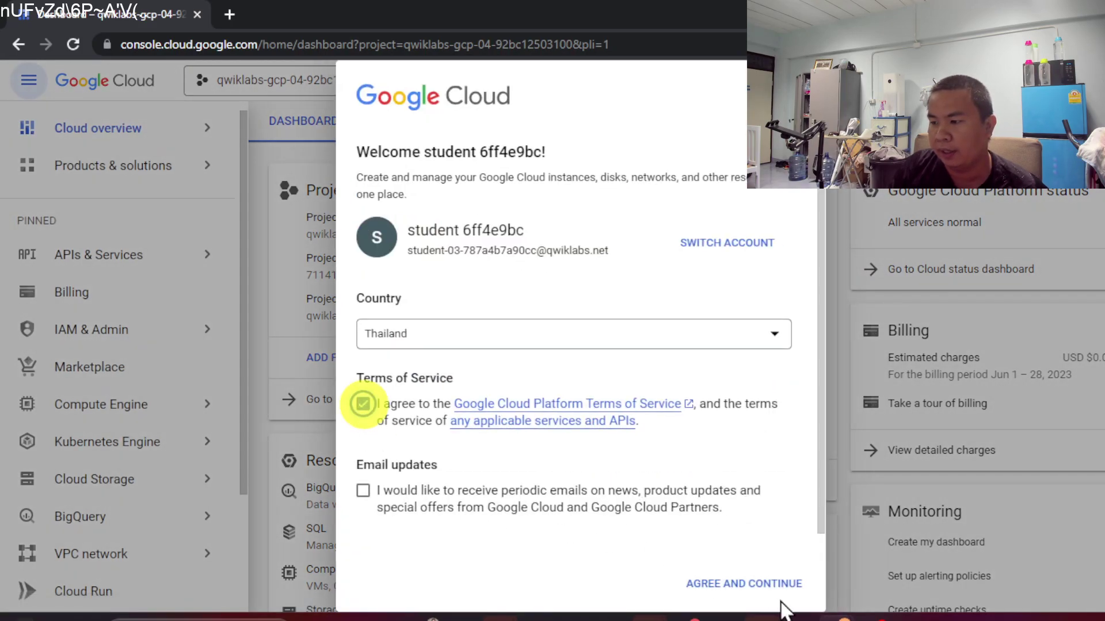
click(765, 581)
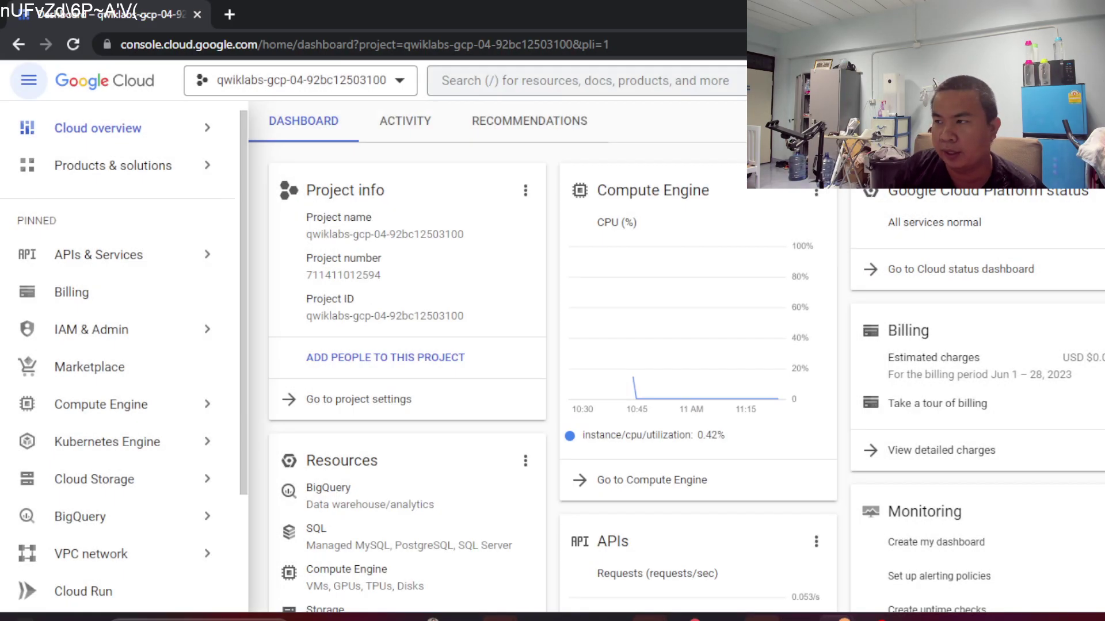
- Scroll the lab page to Task 1. Create an API key, then drag the console window back on screen
key(alt+Tab)
scroll(861, 337, down, 15)
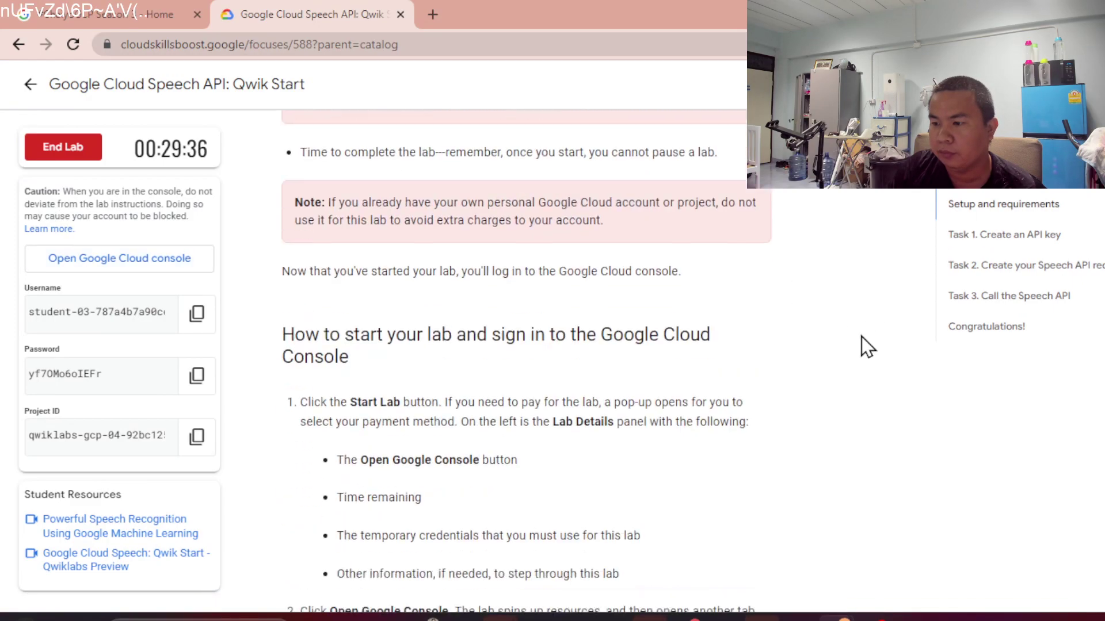
scroll(861, 340, down, 20)
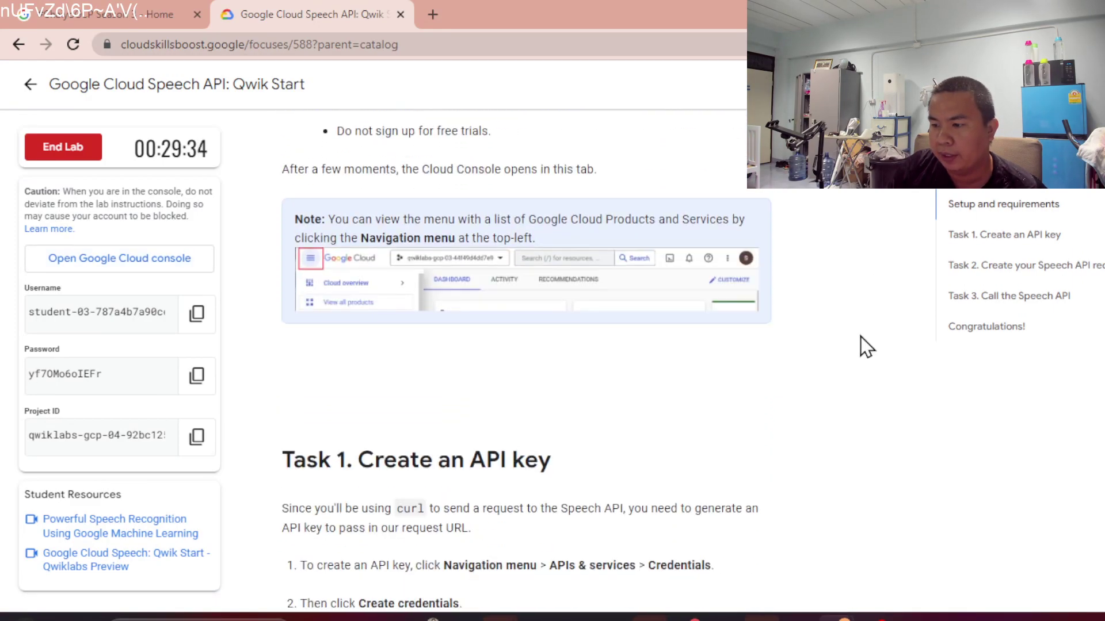
scroll(835, 339, up, 5)
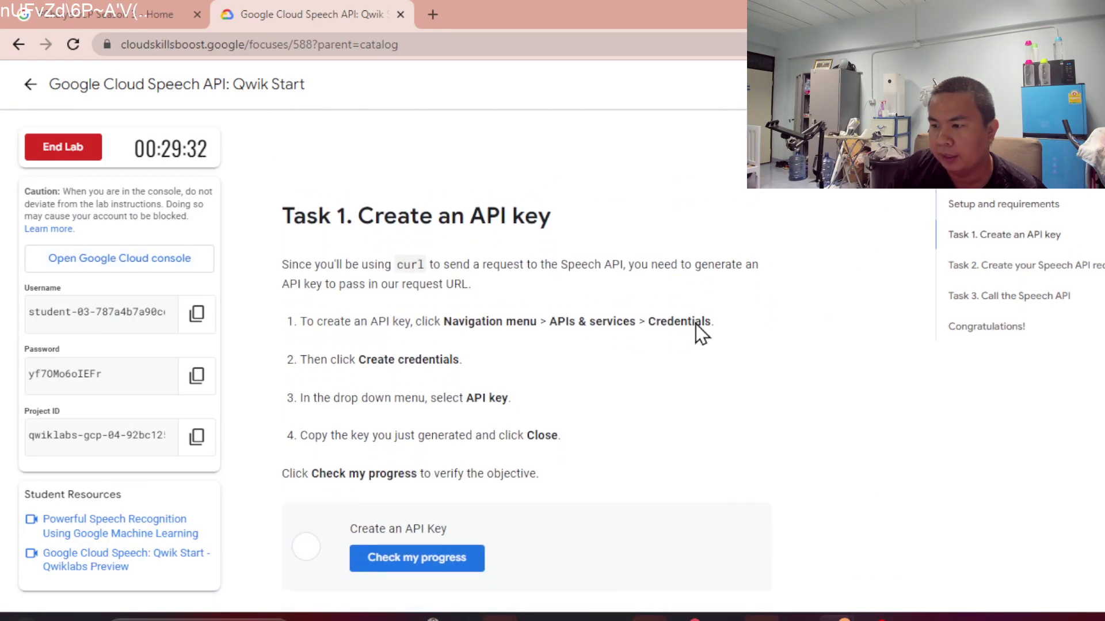
scroll(695, 323, up, 3)
scroll(696, 323, down, 9)
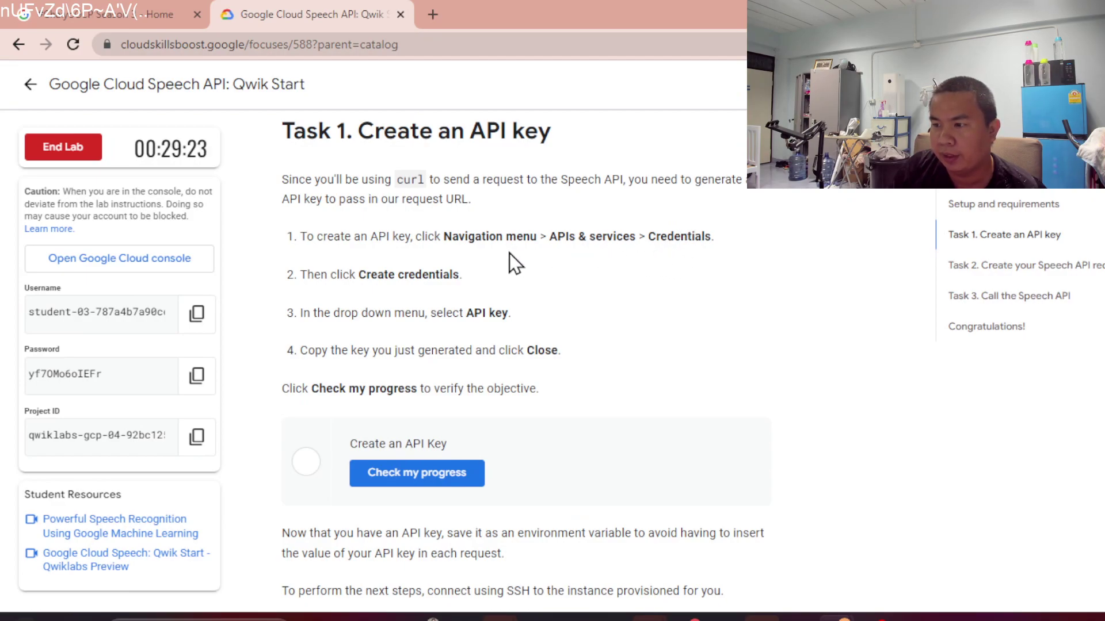
drag(0, 172, 919, 281)
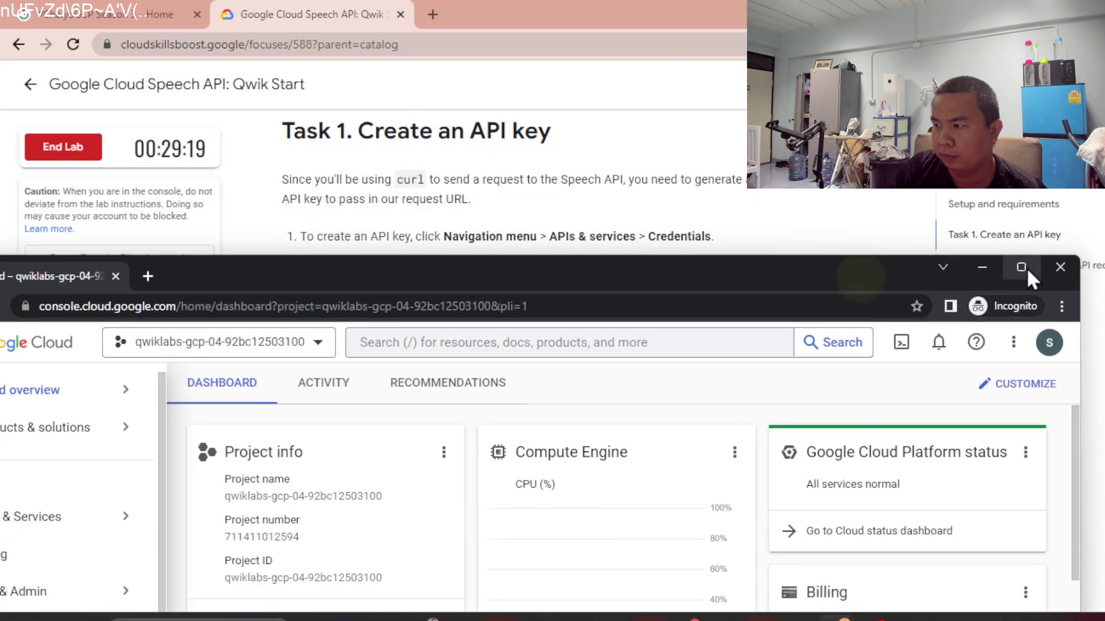
- Maximize the console and navigate through APIs & Services to the Credentials page
click(1021, 267)
click(33, 84)
click(32, 87)
click(34, 92)
scroll(140, 242, down, 3)
mouse_move(141, 250)
scroll(115, 346, down, 3)
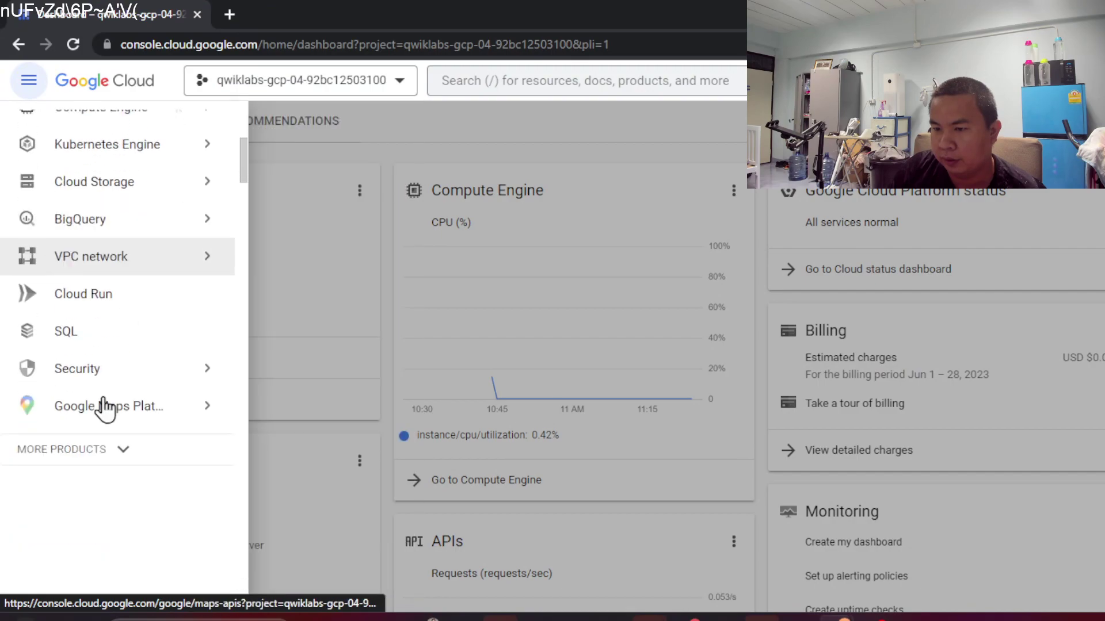
click(92, 409)
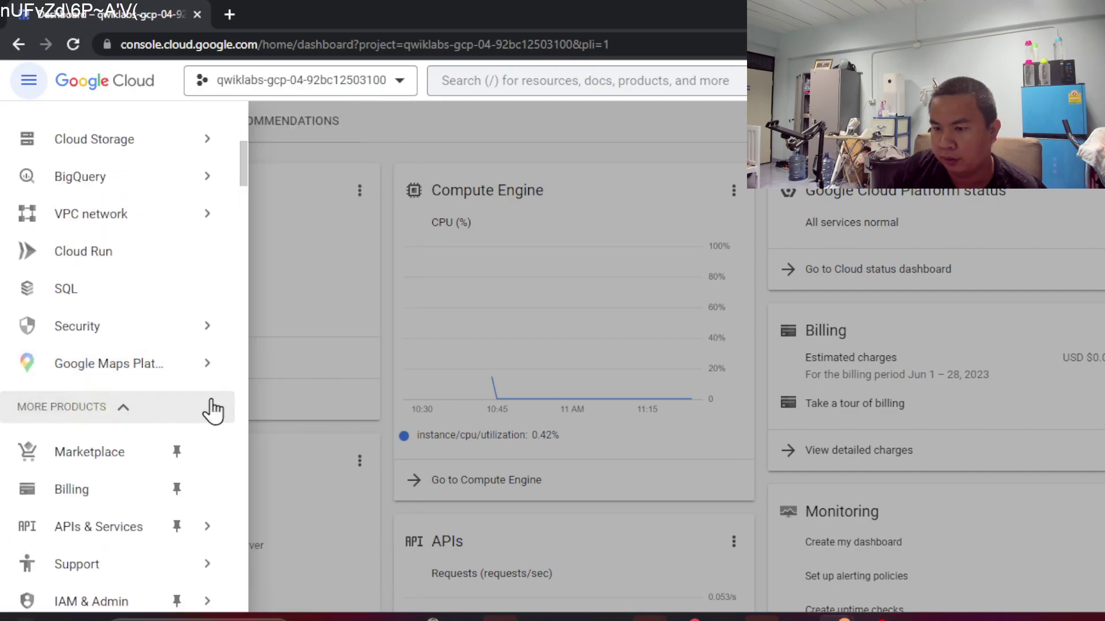
click(109, 523)
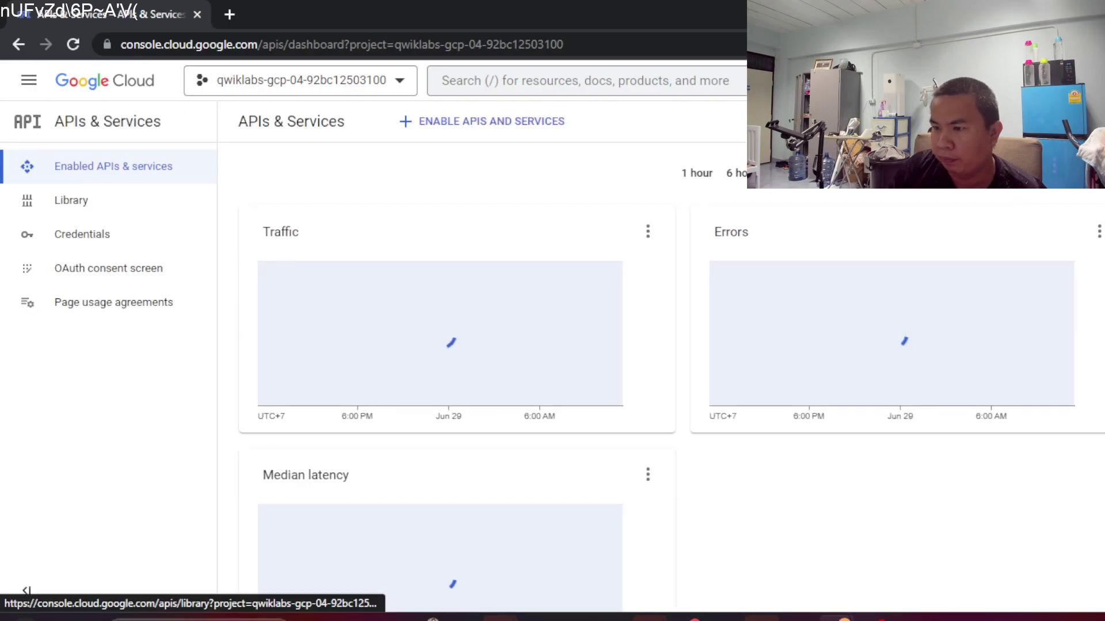
click(122, 236)
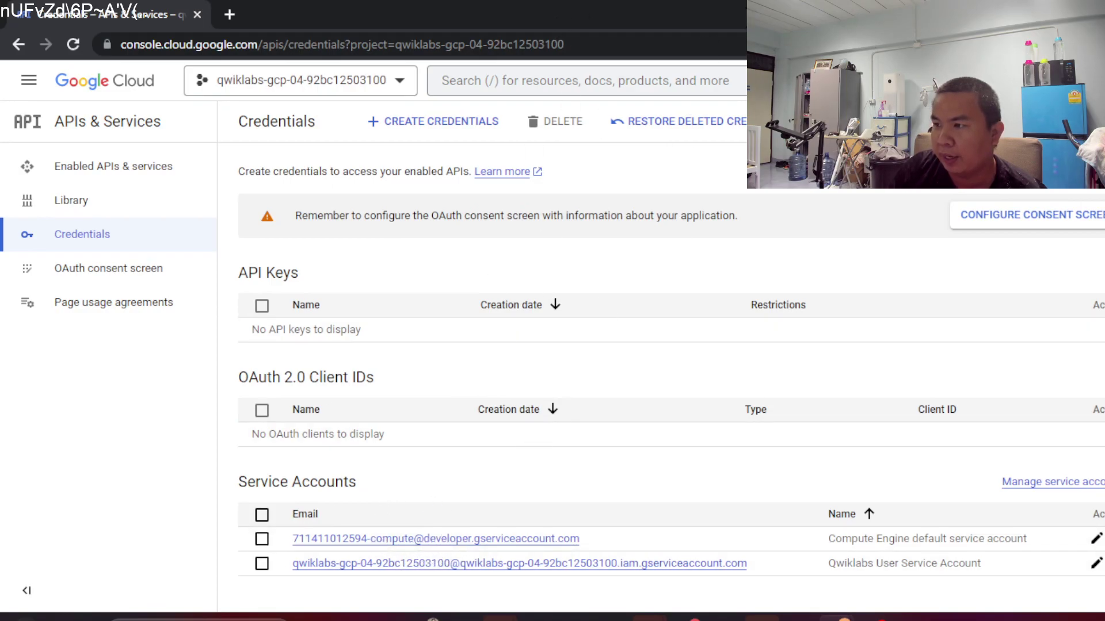
- Return to APIs & Services Credentials and open the Create Credentials options
click(1064, 10)
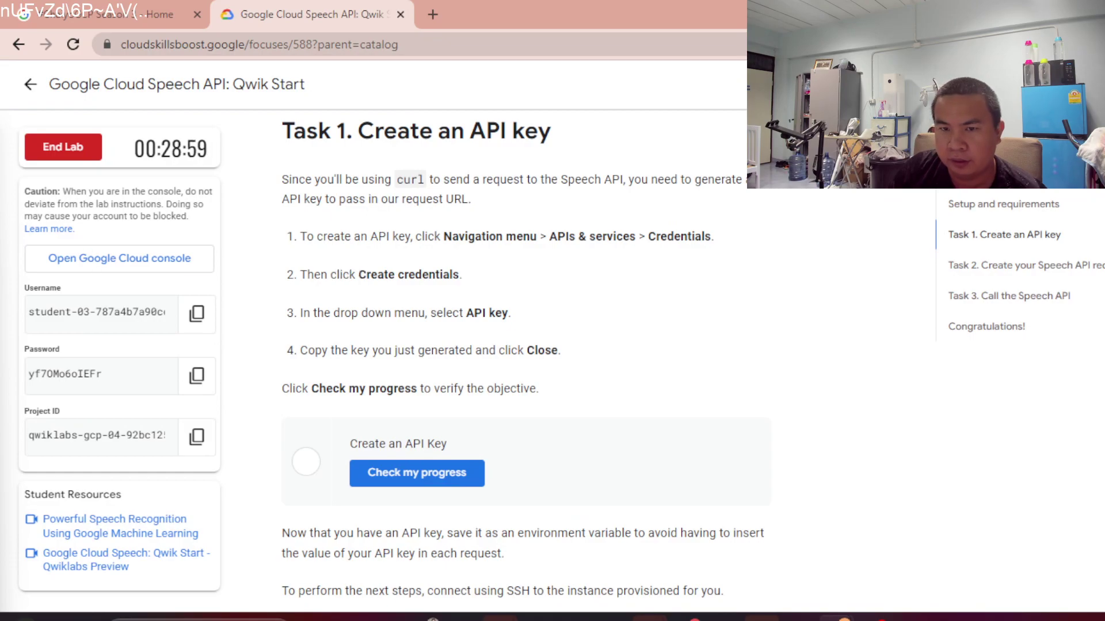
key(alt+Tab)
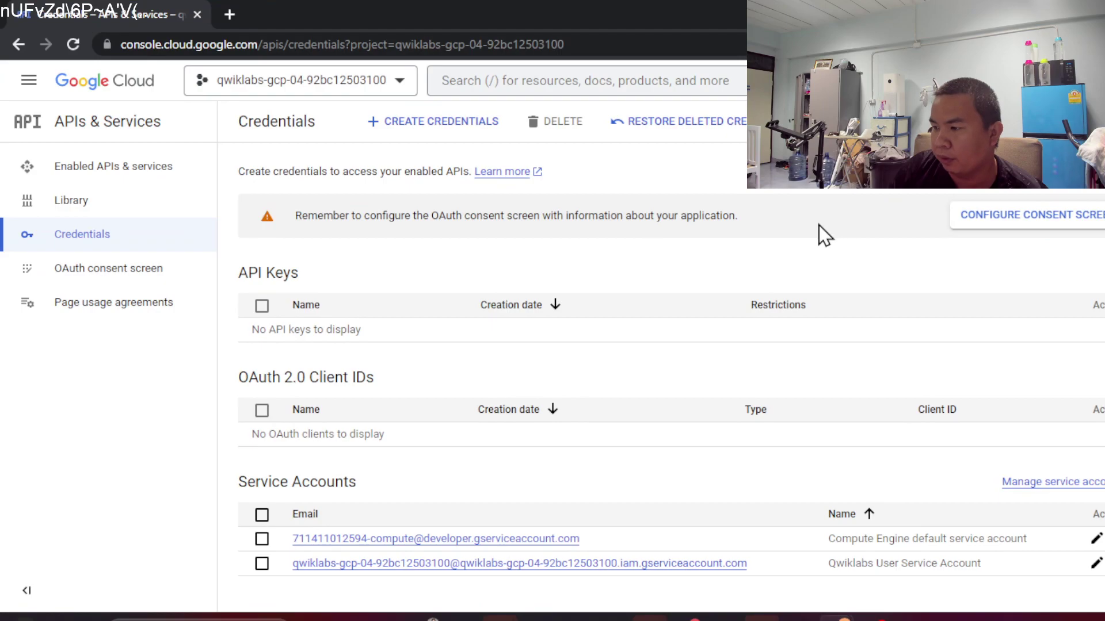
click(27, 79)
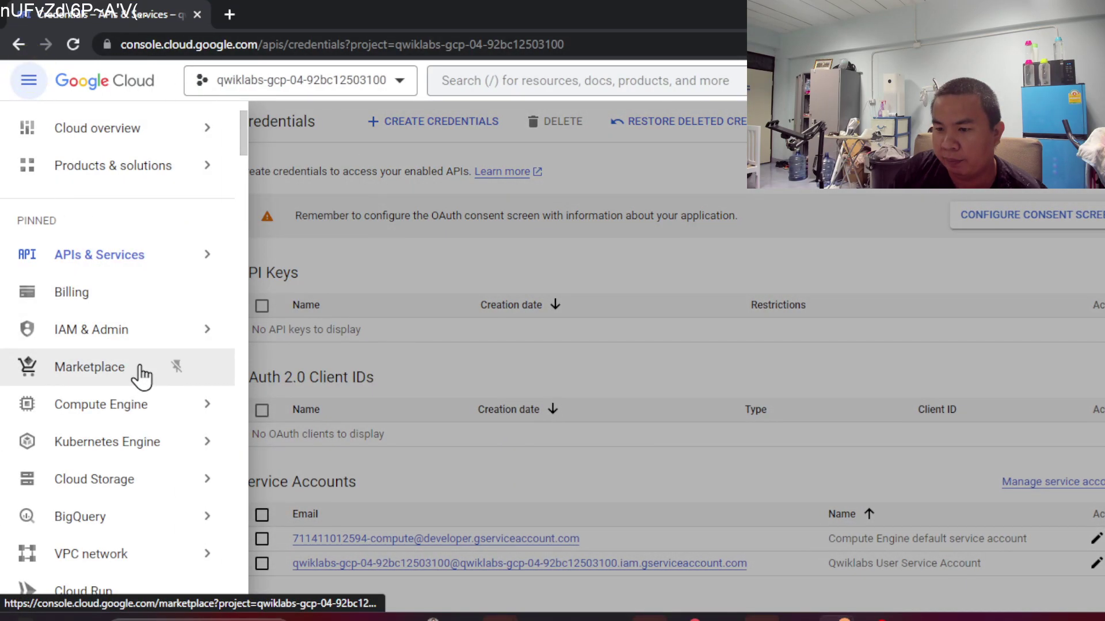
scroll(141, 380, down, 5)
scroll(141, 397, down, 4)
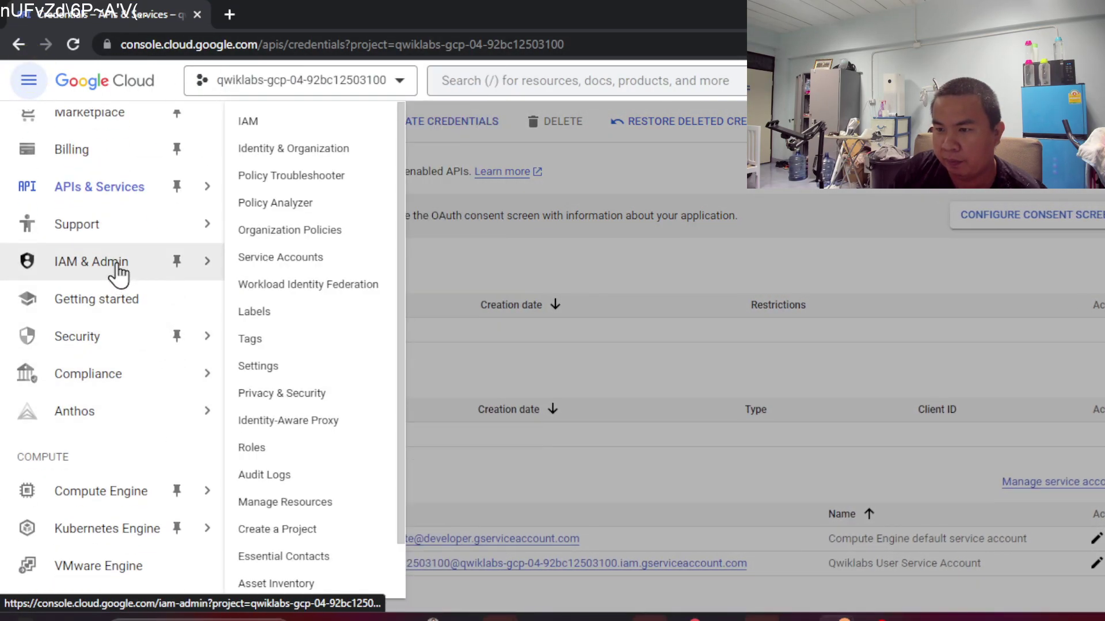
mouse_move(124, 200)
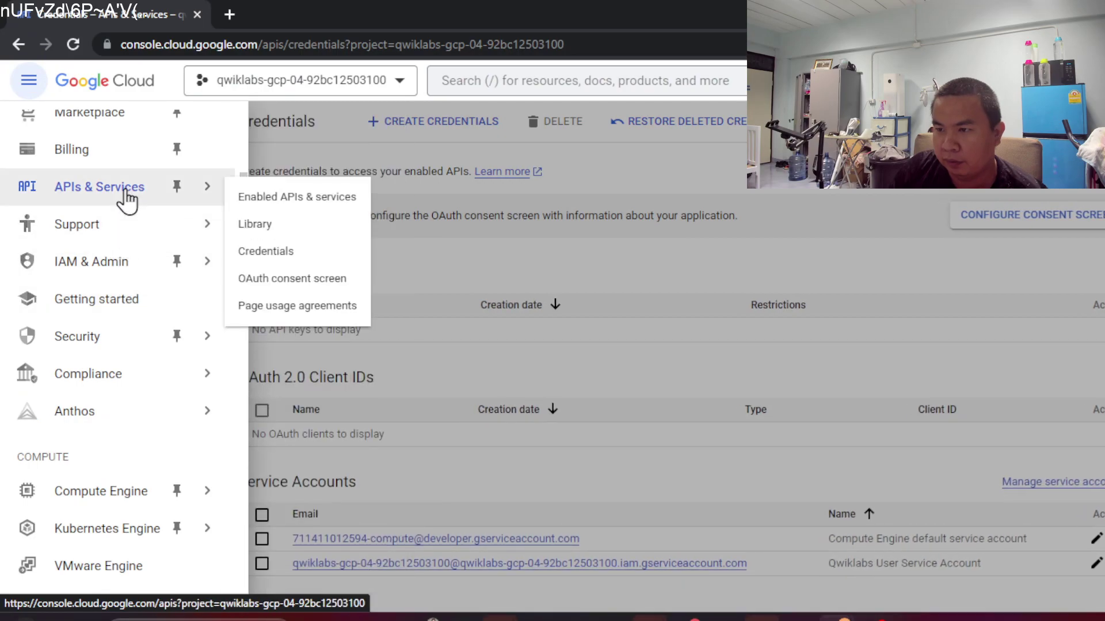
click(286, 252)
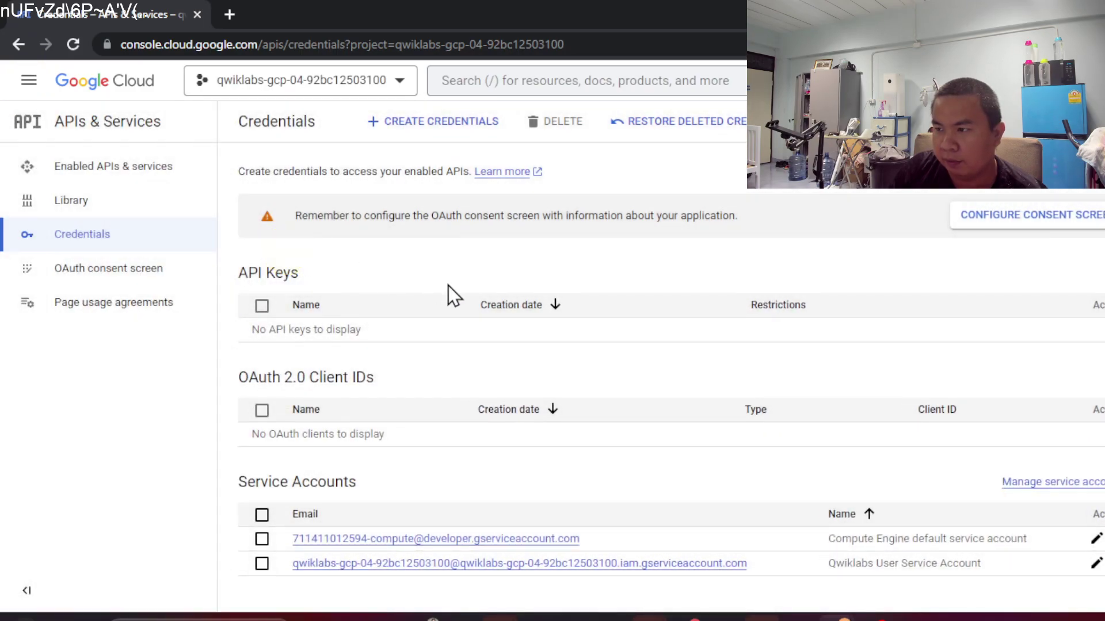
click(412, 122)
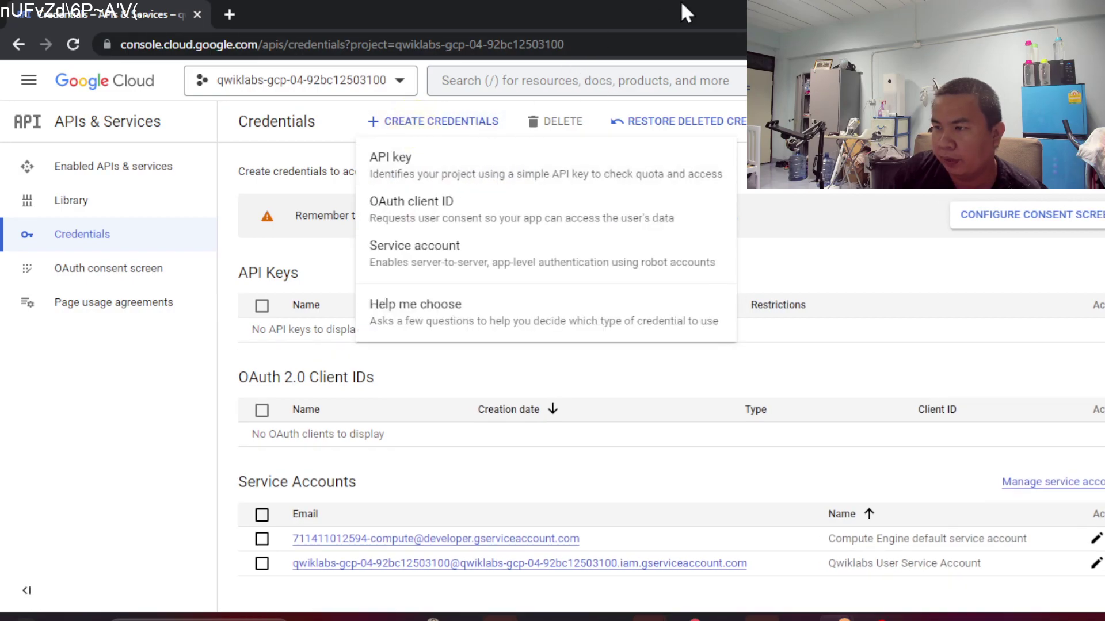
- Create an API key from Create Credentials, then bring back and maximize the lab instructions window
drag(701, 6, 743, 124)
click(597, 272)
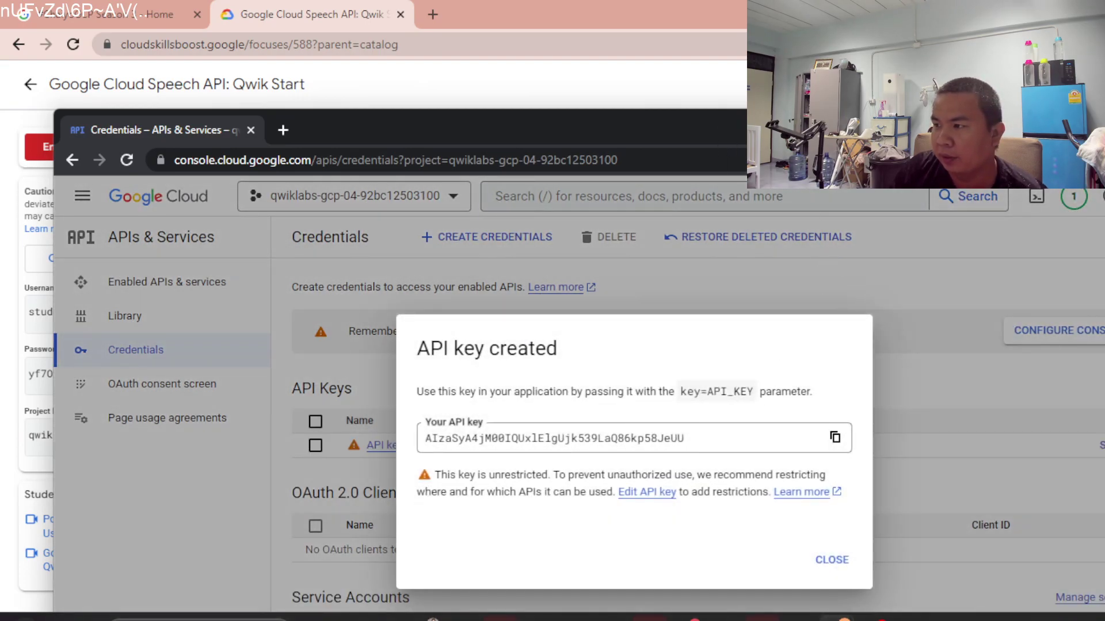
key(alt+Tab)
key(ctrl+a)
drag(647, 3, 702, 60)
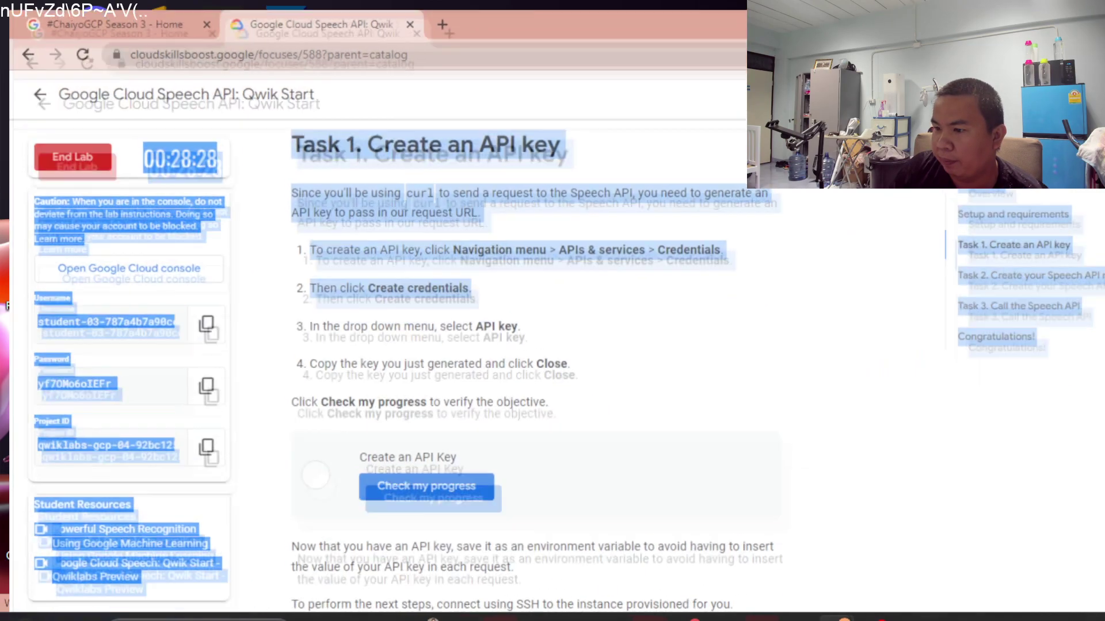
double_click(852, 66)
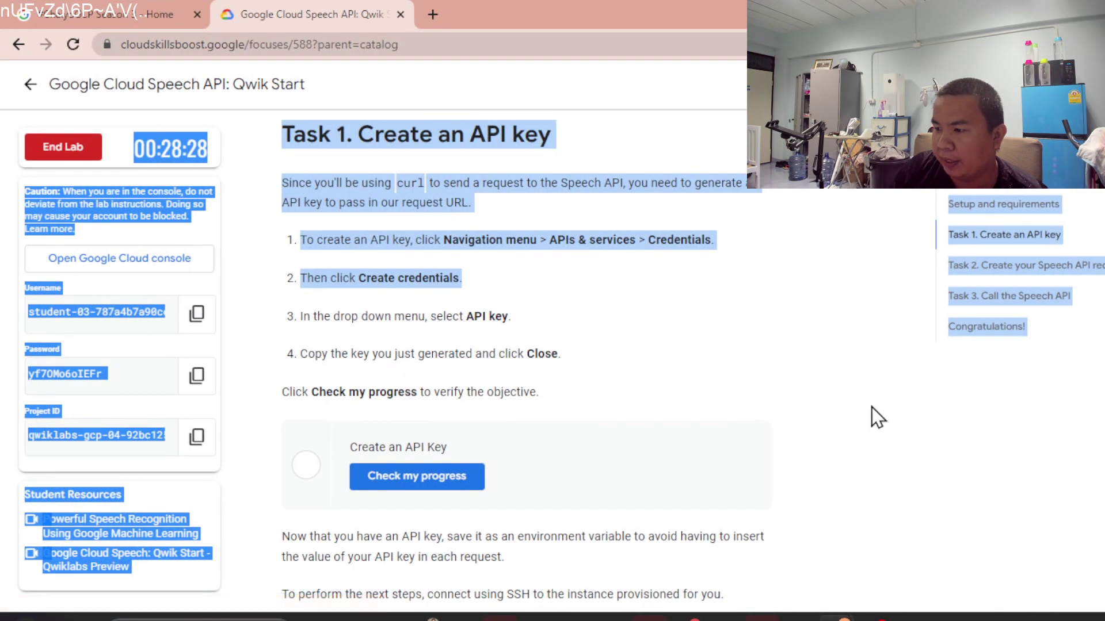
- Launch Notepad from the Start menu search
key(super)
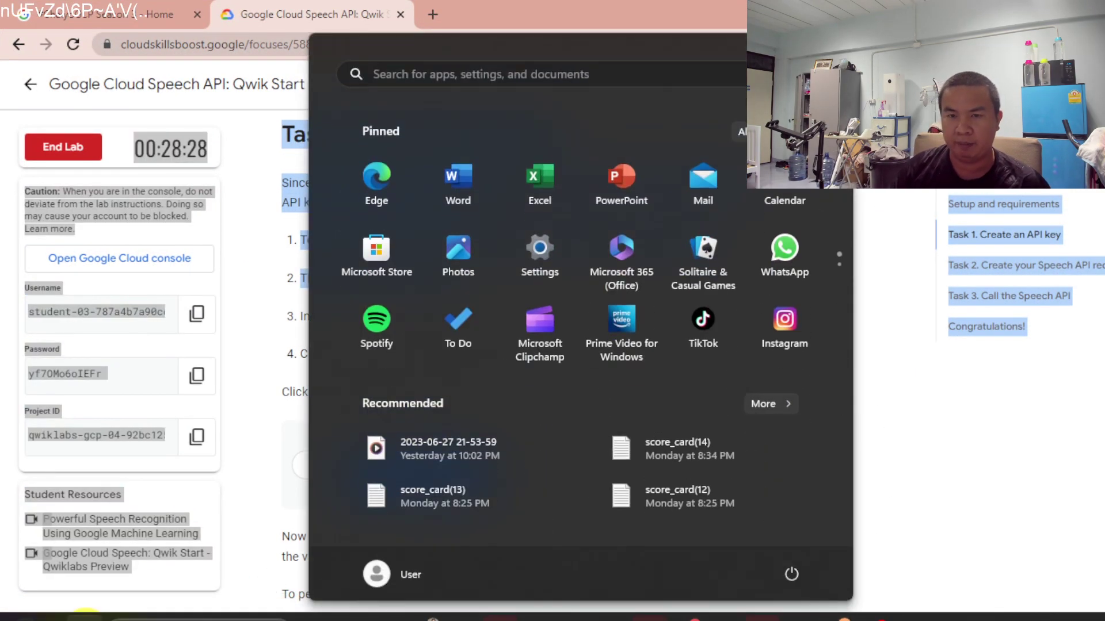
text(note)
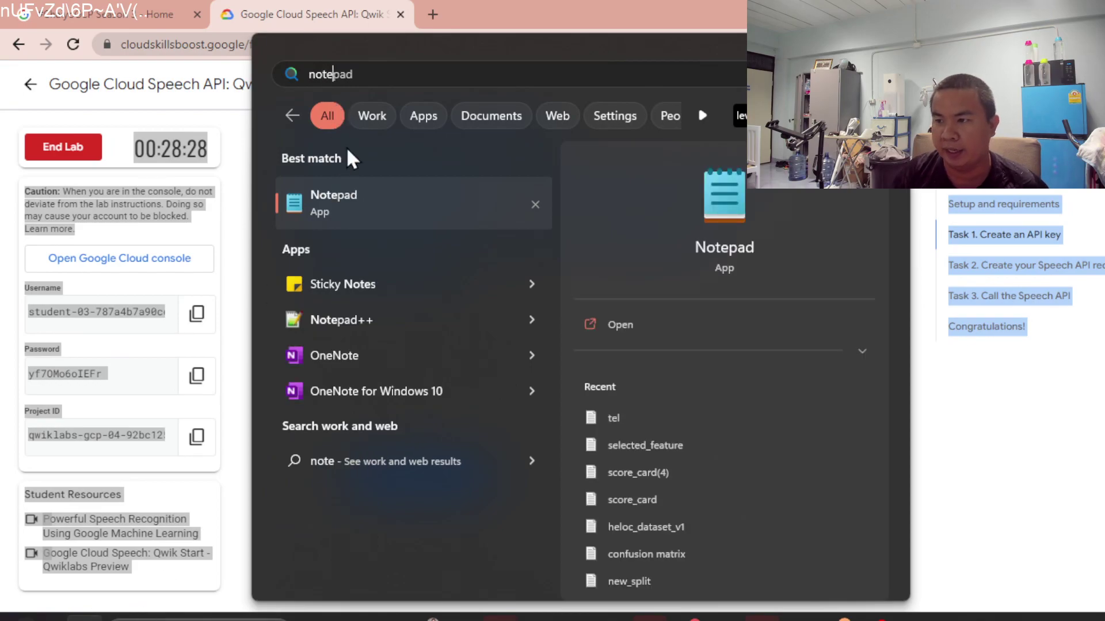
click(370, 189)
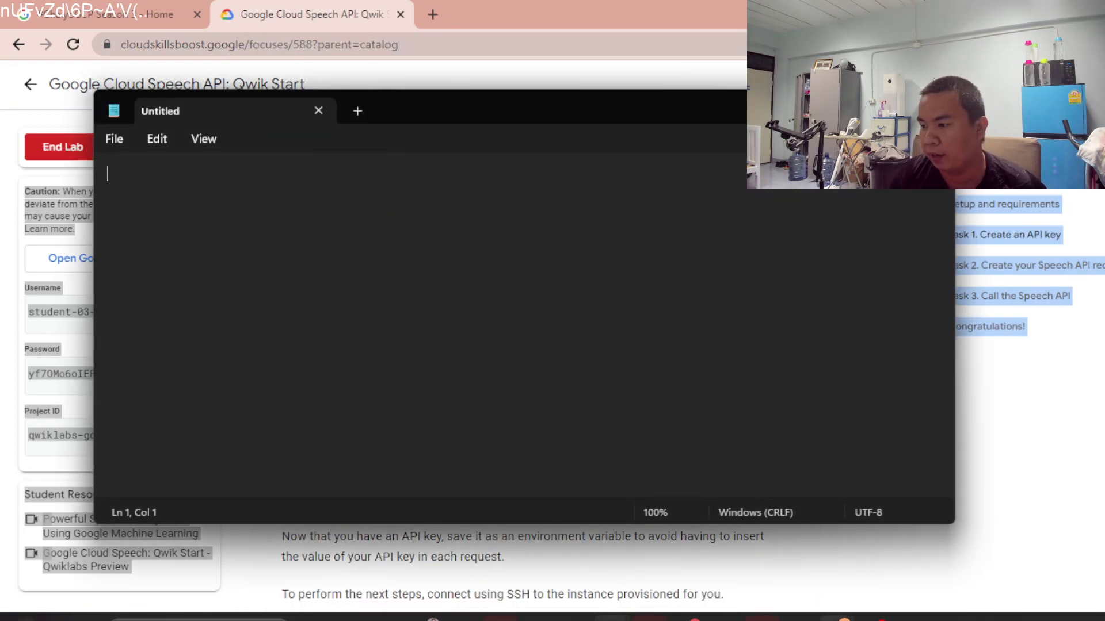
- Copy the new API key, paste it into Notepad, and close the API key created dialog
click(914, 559)
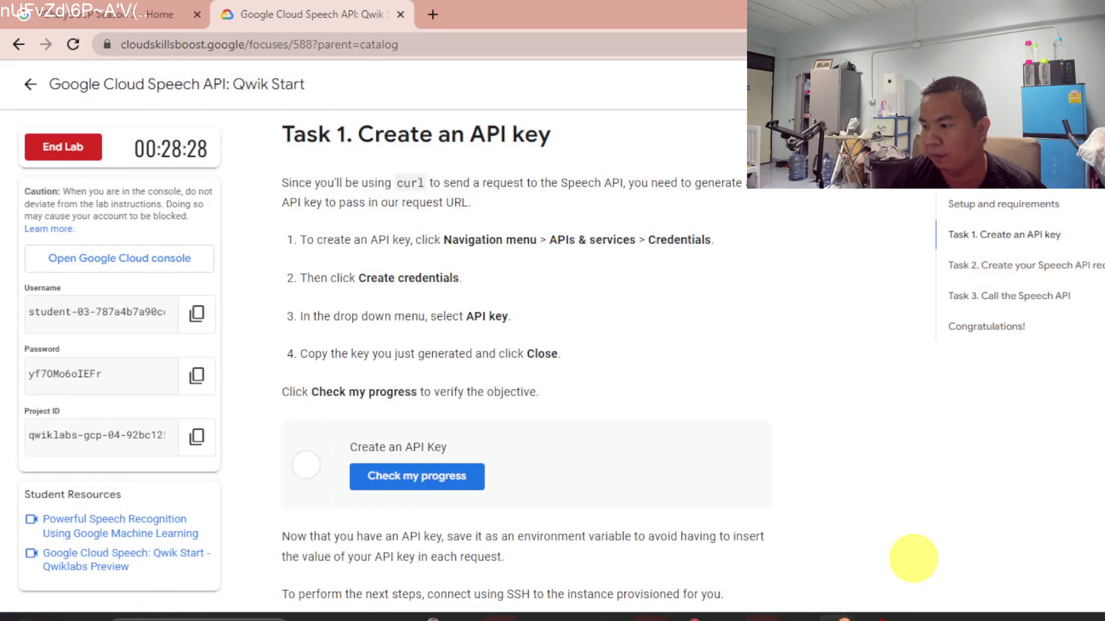
click(903, 578)
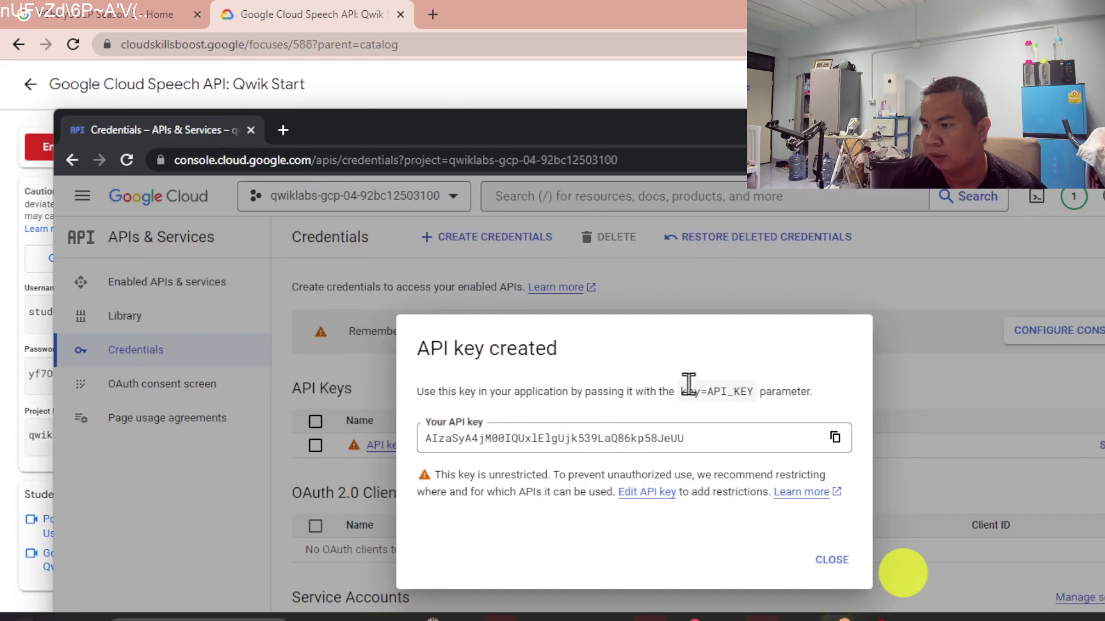
click(838, 440)
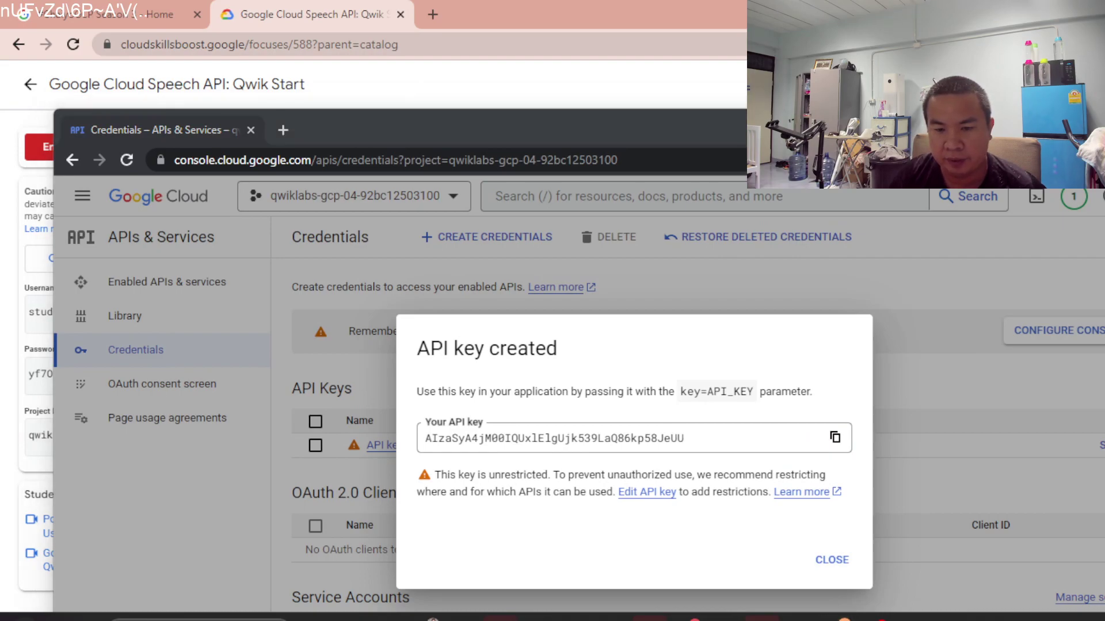
key(ctrl+g)
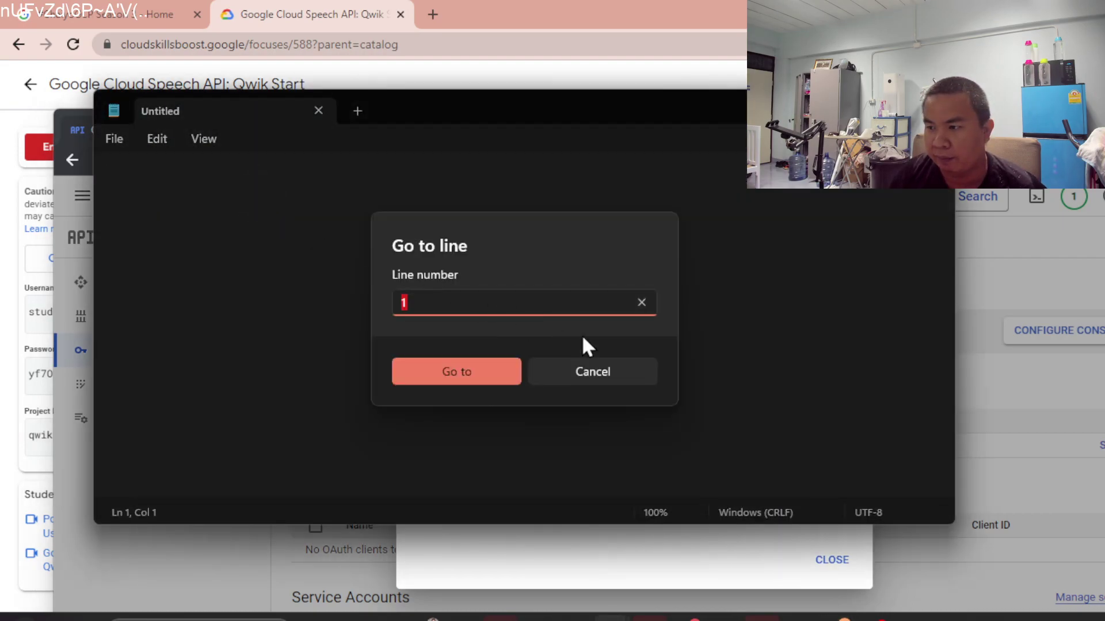
click(612, 369)
key(ctrl+v)
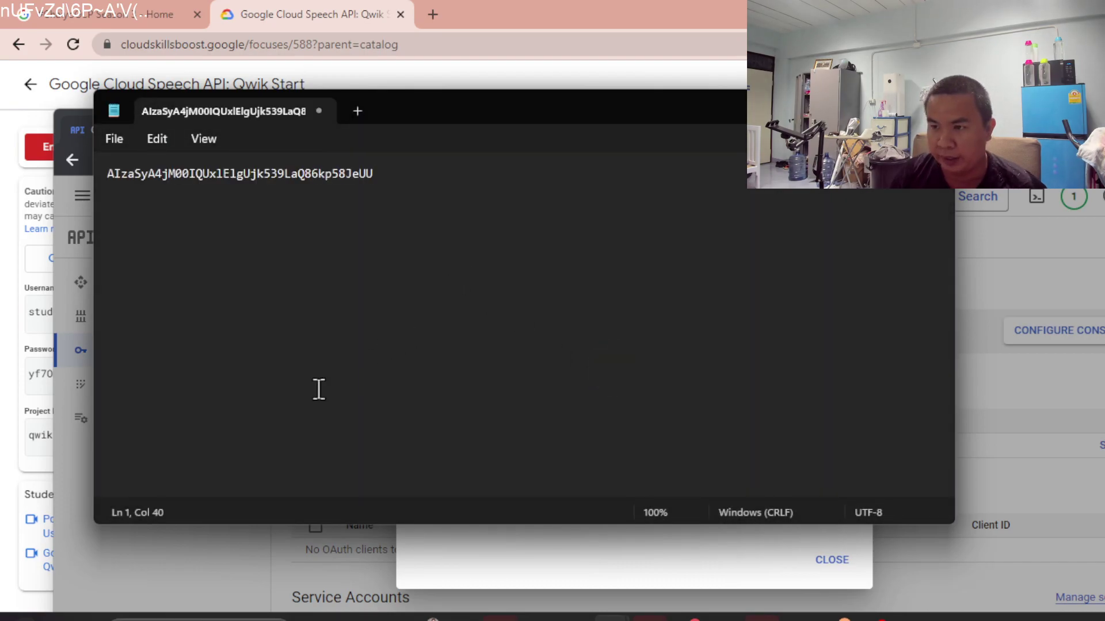
click(1012, 409)
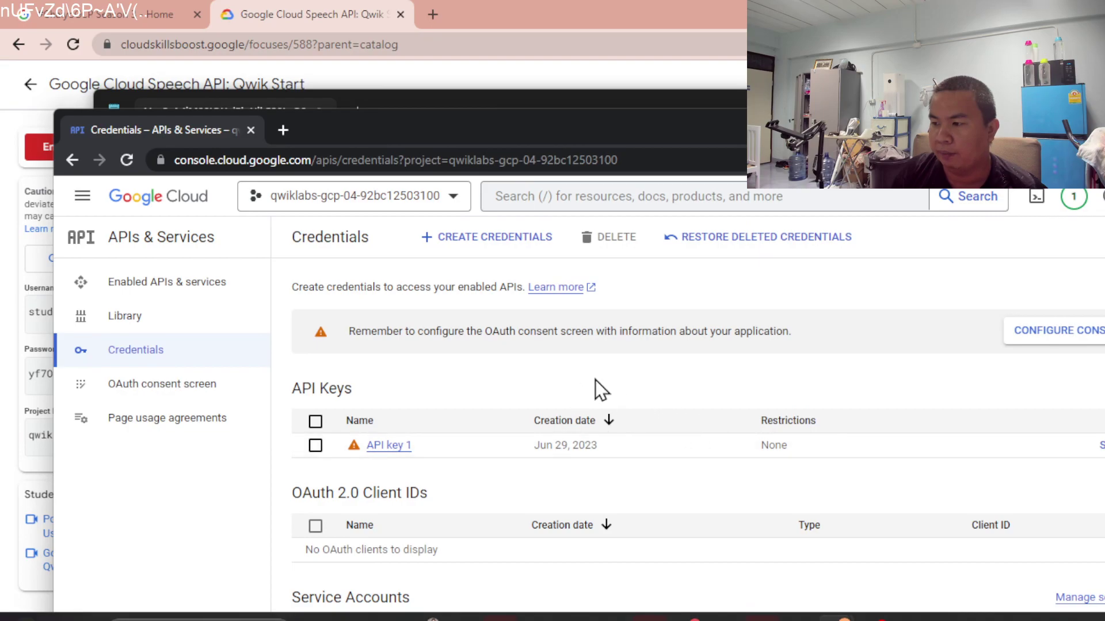
drag(739, 127, 0, 152)
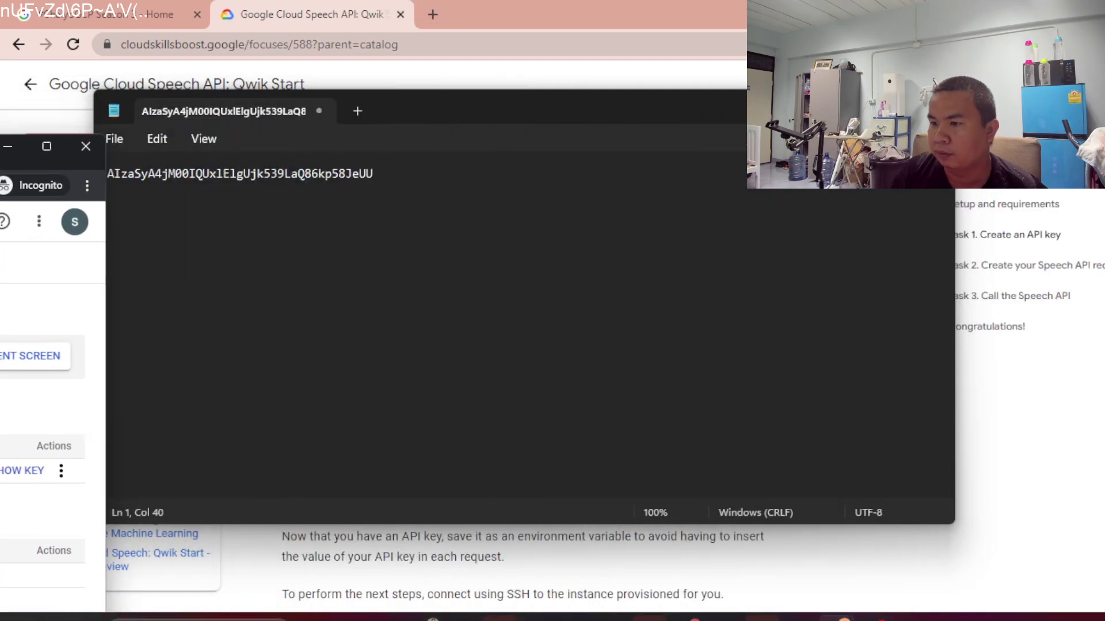
drag(578, 114, 0, 132)
- Check progress on Create an API Key, copy the export API_KEY command, and bring the console back
scroll(352, 267, down, 3)
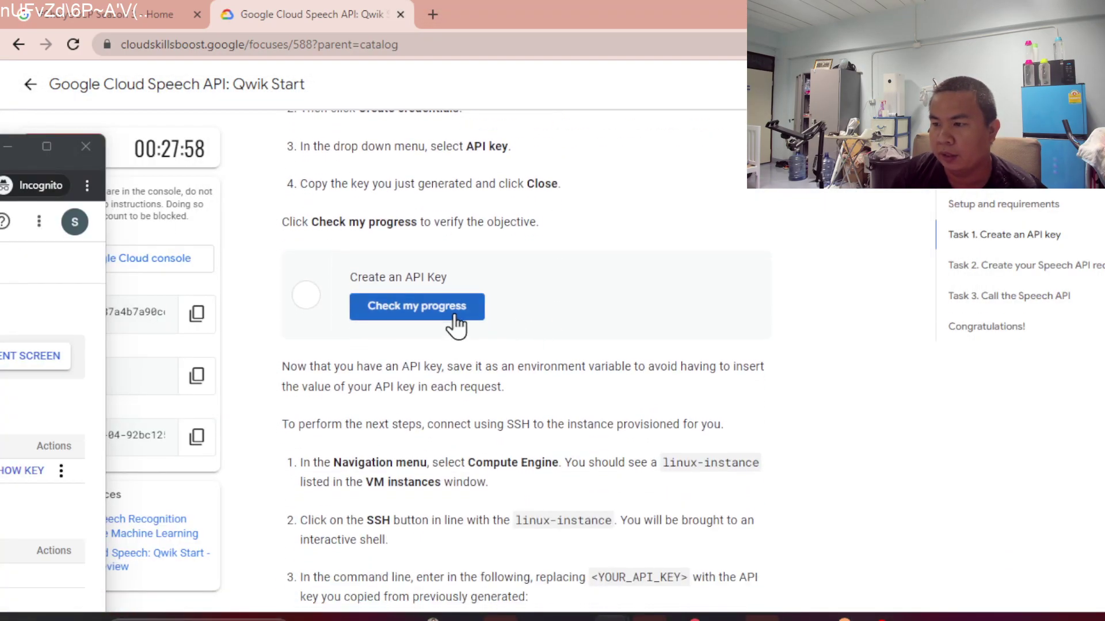
click(452, 312)
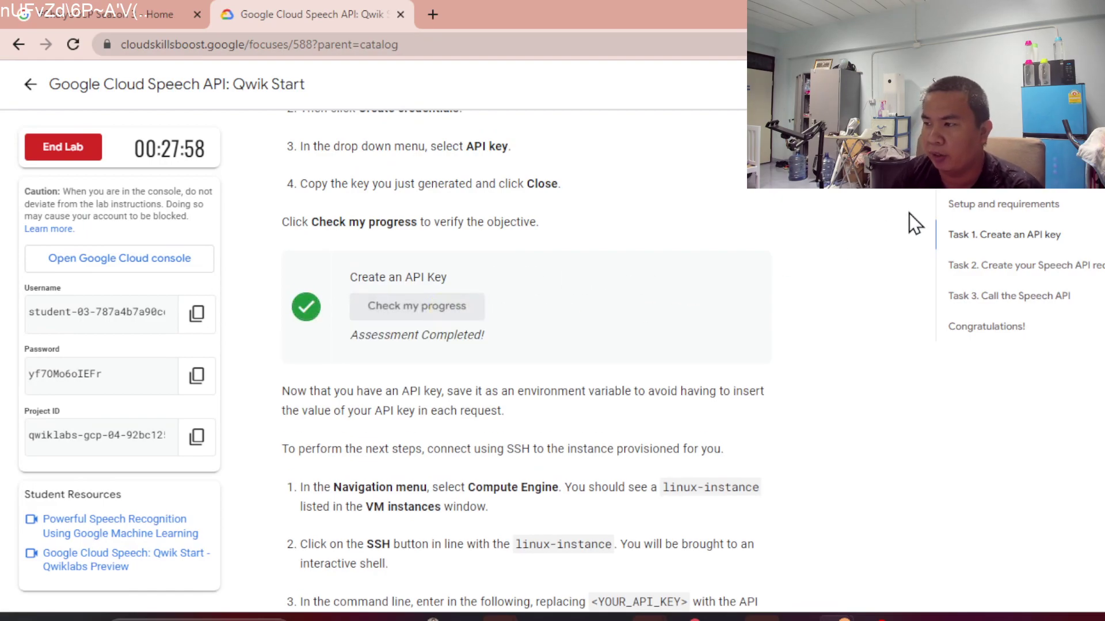
mouse_move(789, 15)
mouse_down()
mouse_move(770, 170)
mouse_move(777, 3)
mouse_up()
scroll(678, 193, down, 3)
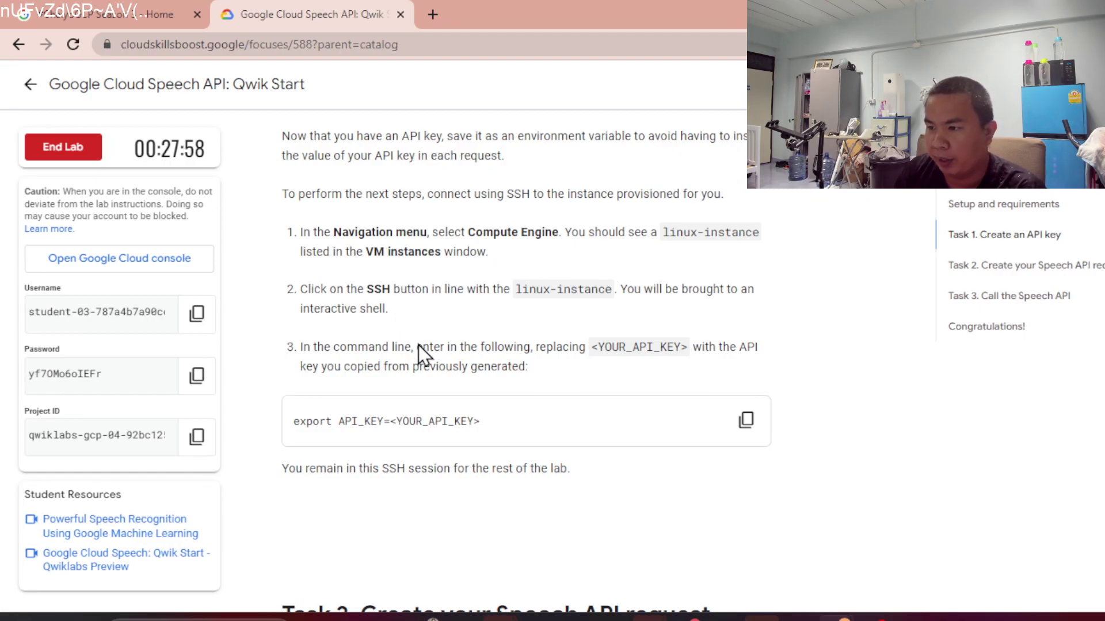
click(746, 420)
scroll(489, 362, up, 3)
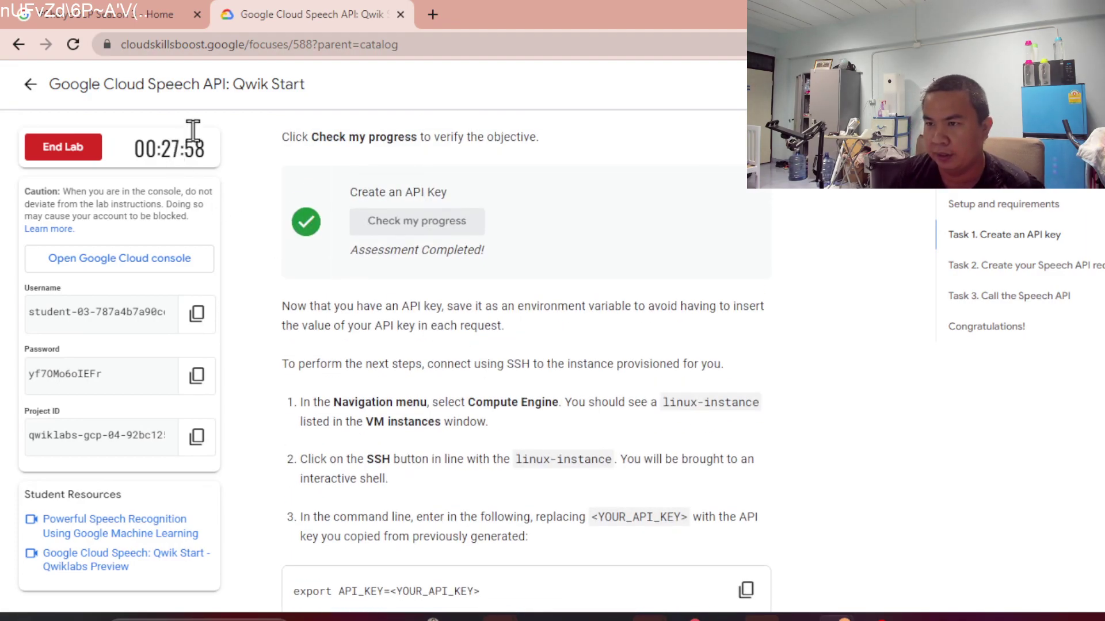
drag(0, 151, 798, 144)
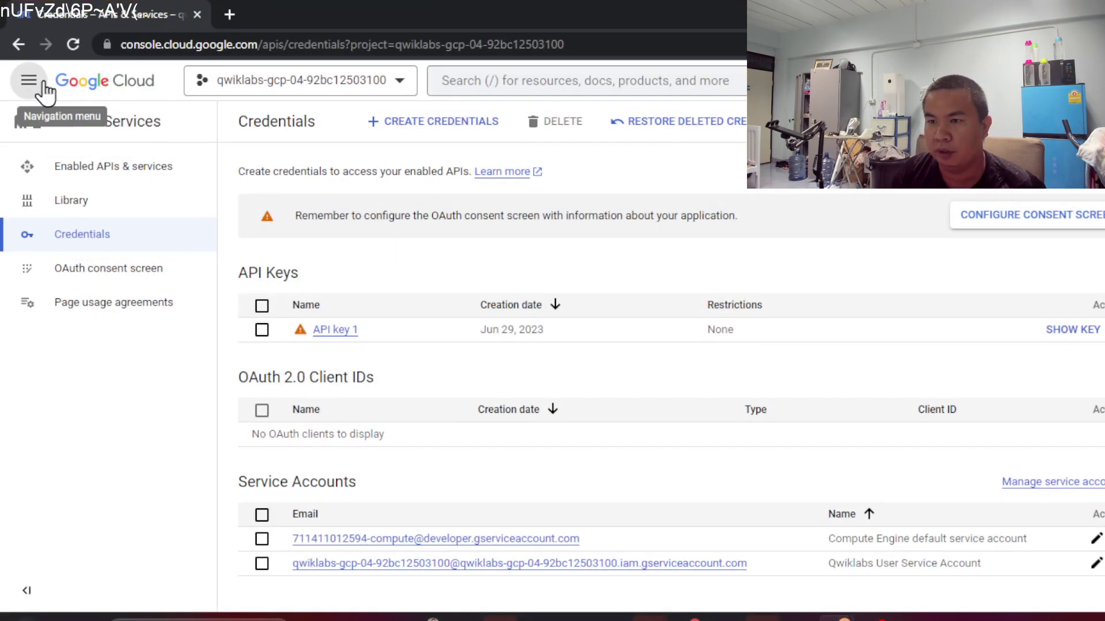
- Open an SSH-in-browser session to linux-instance from Compute Engine VM instances
click(32, 84)
scroll(123, 357, down, 1)
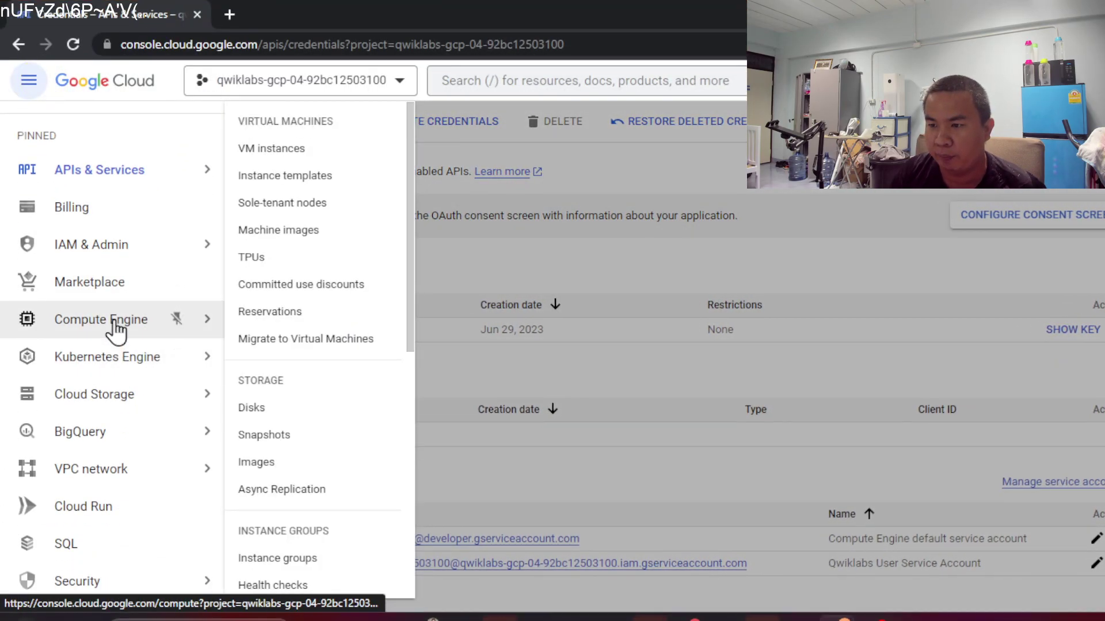
click(117, 329)
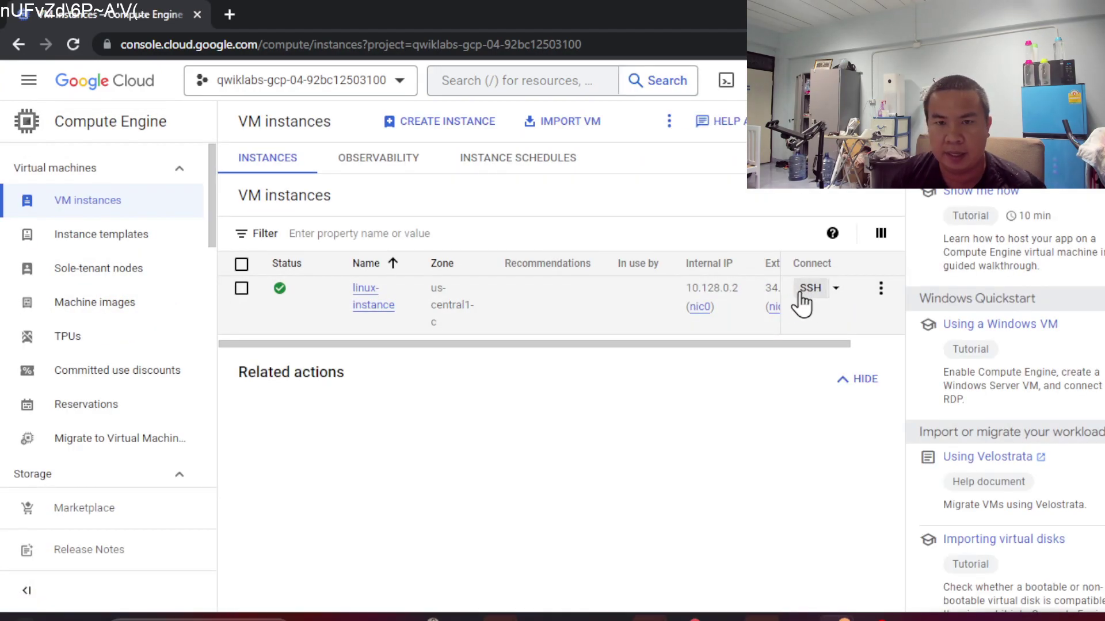
click(810, 287)
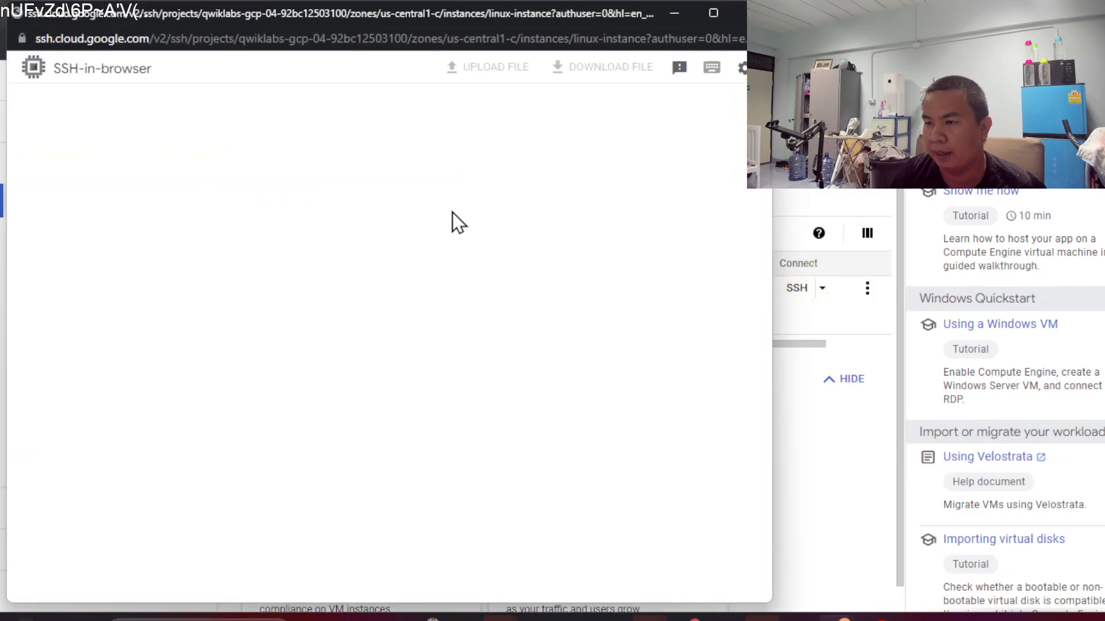
click(715, 22)
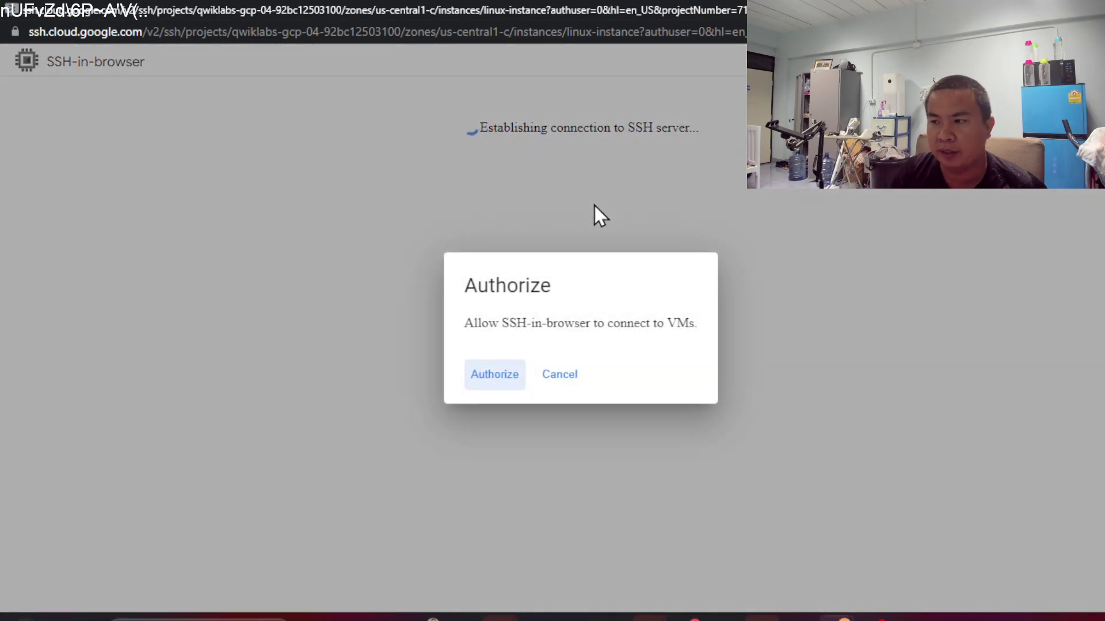
click(506, 378)
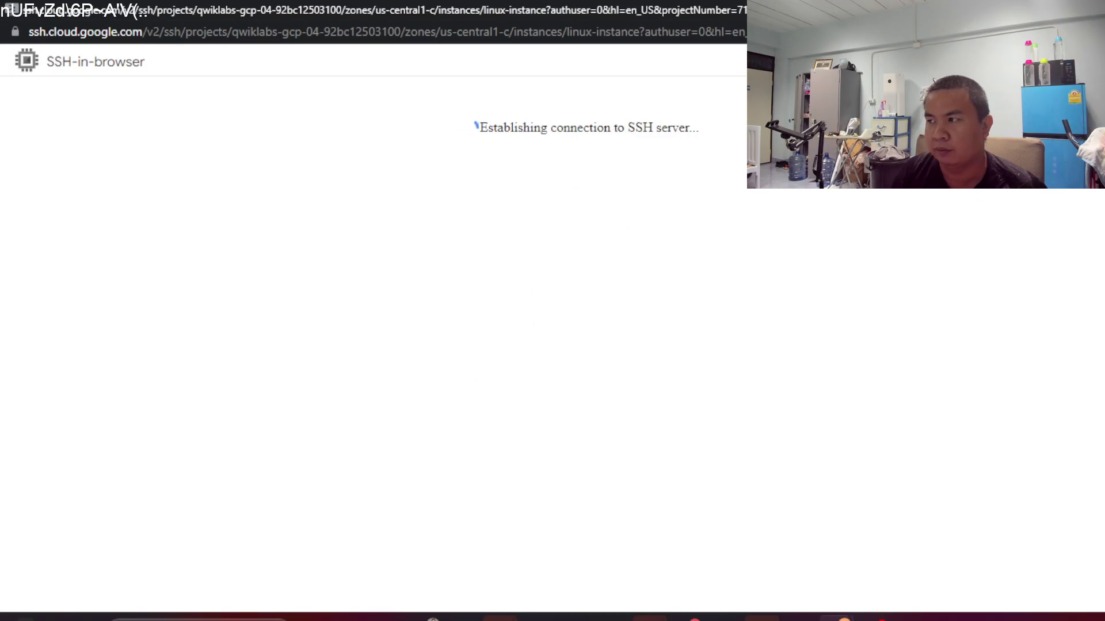
- Copy the export API_KEY command from the lab and bring the SSH terminal over the lab page
key(alt+Tab)
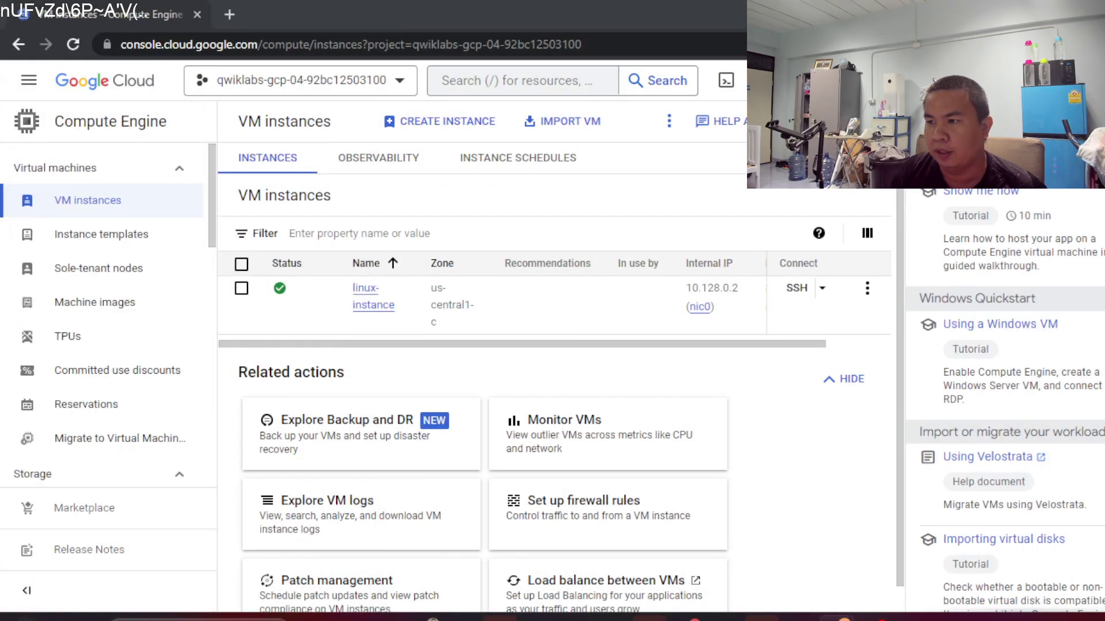
key(alt+Tab)
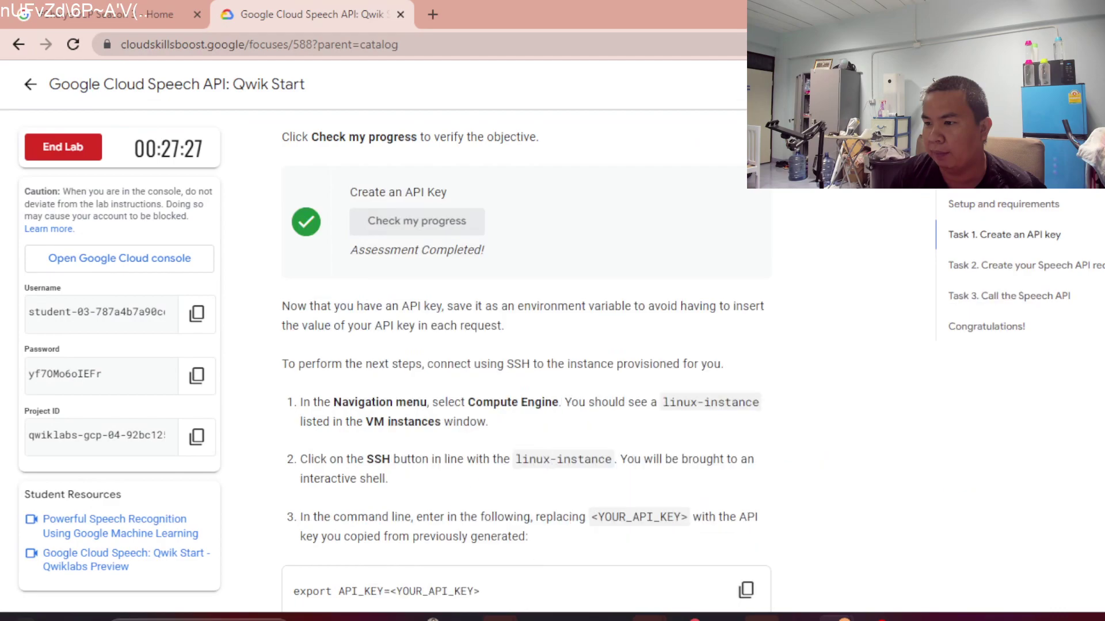
scroll(485, 319, up, 4)
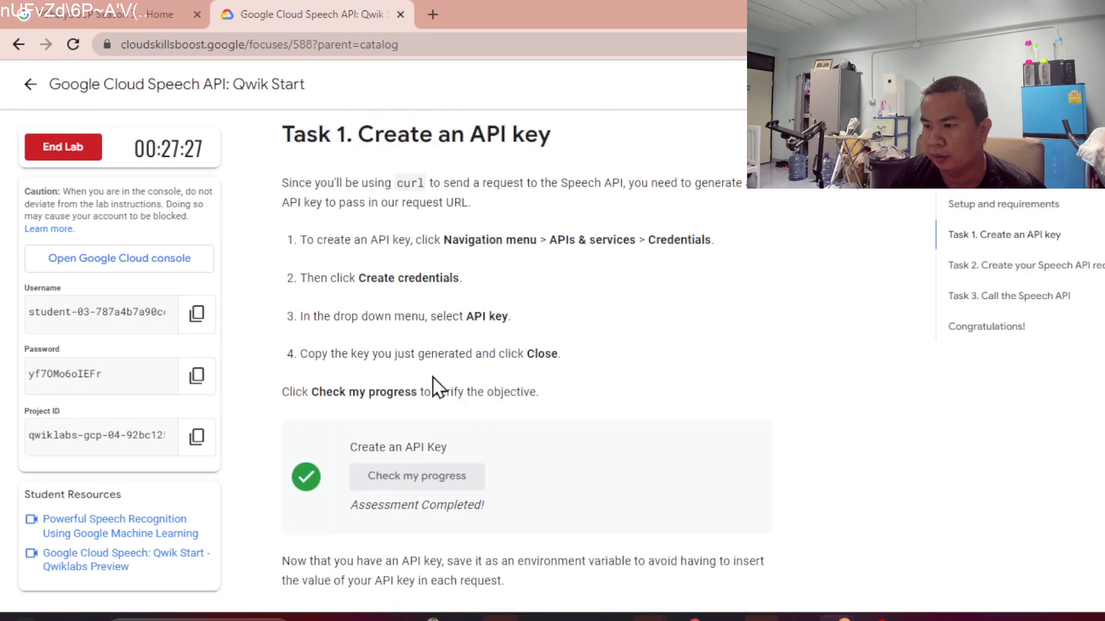
scroll(481, 374, down, 10)
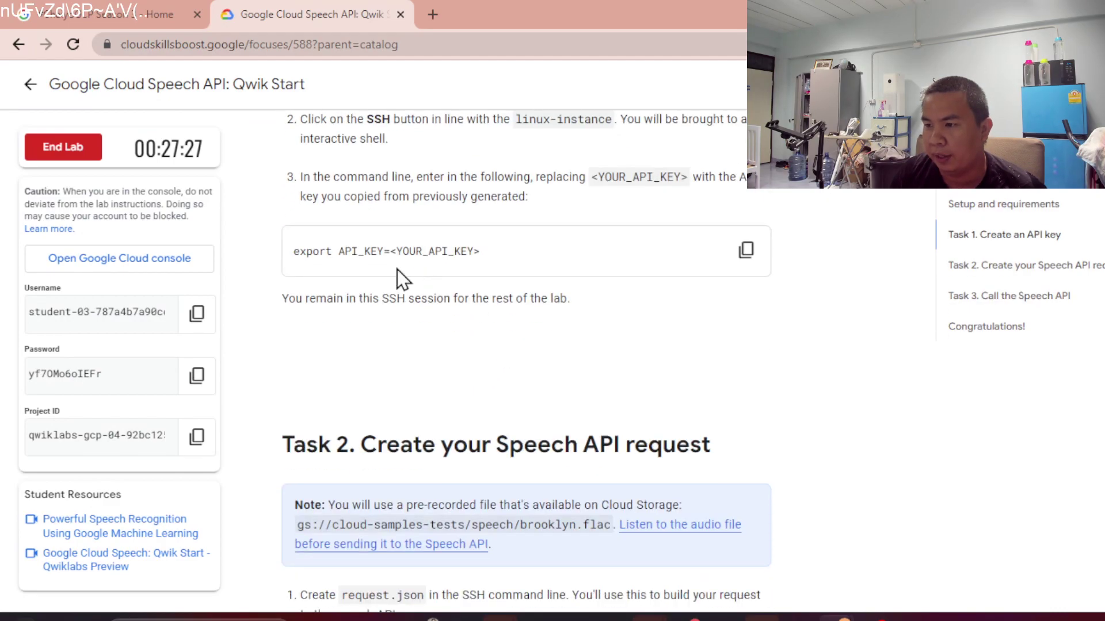
click(746, 250)
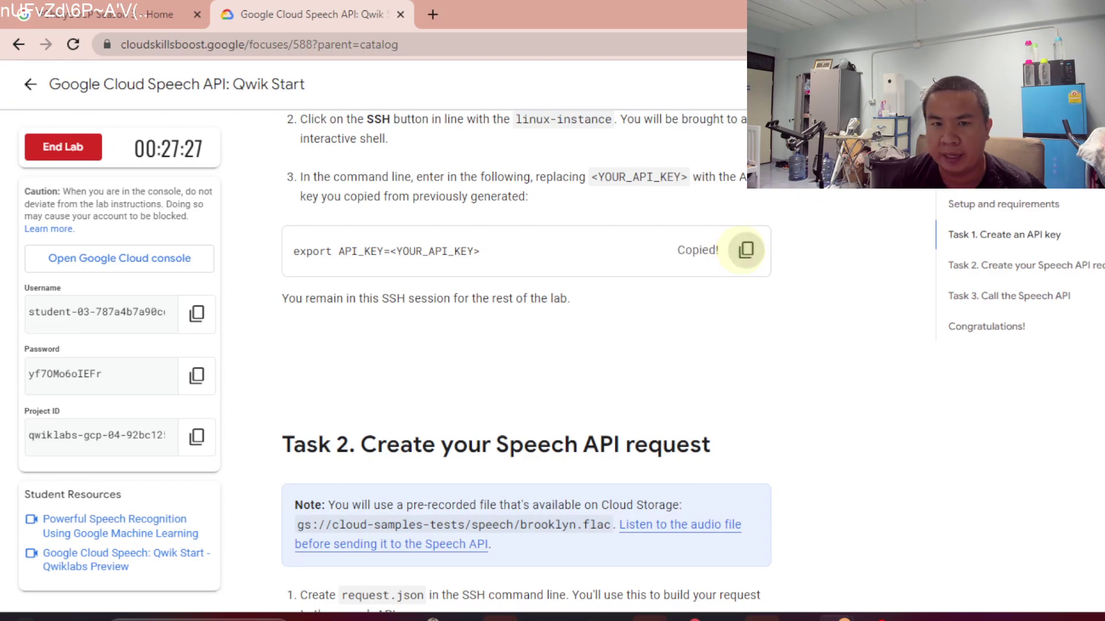
drag(1, 113, 785, 110)
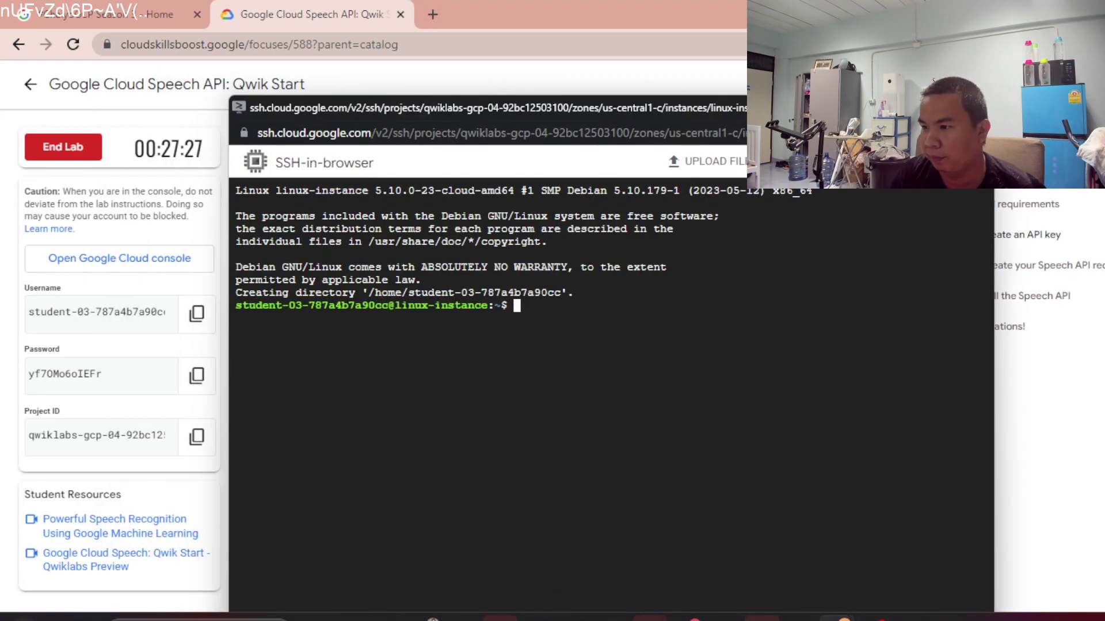
- Paste the export command, replace the <YOUR_API_KEY> placeholder with the copied key, and run it
double_click(786, 110)
click(565, 219)
key(ctrl+v)
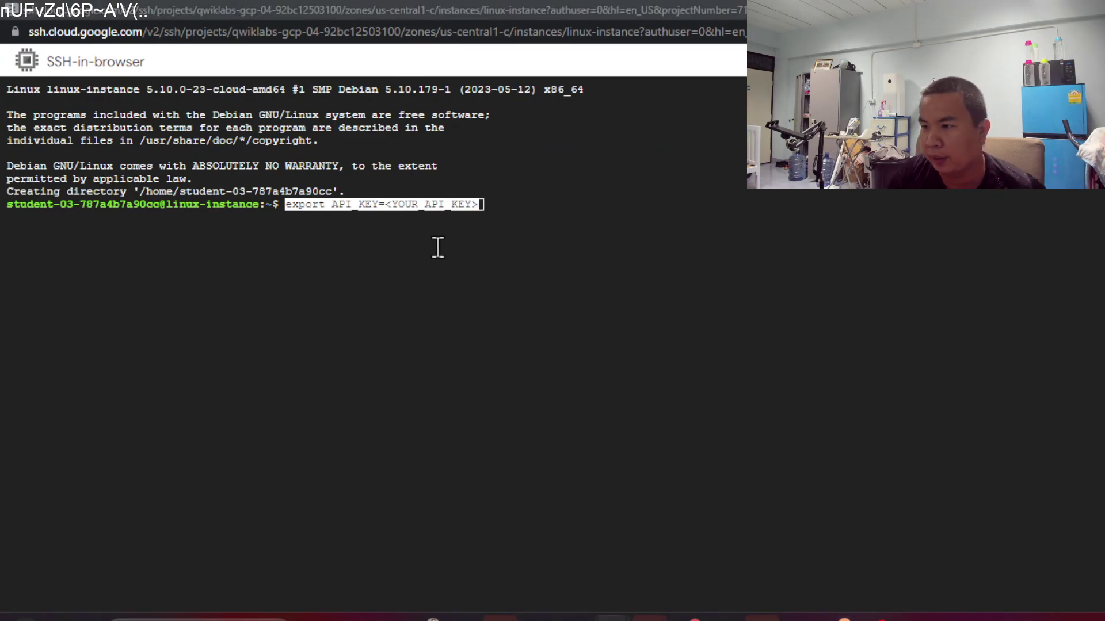
click(520, 203)
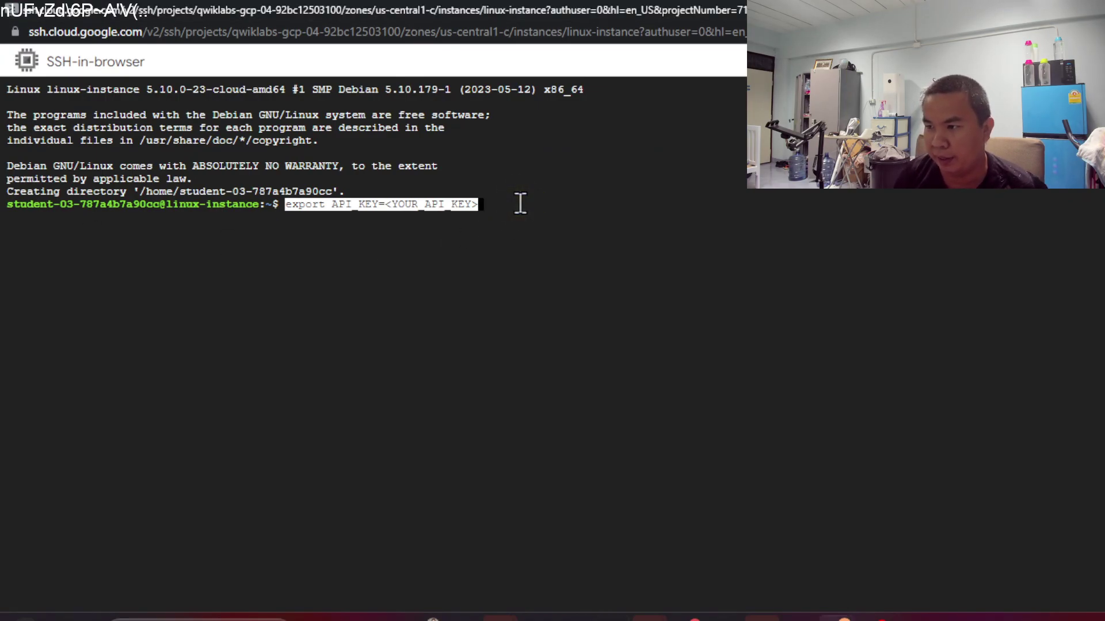
key(BackSpace)
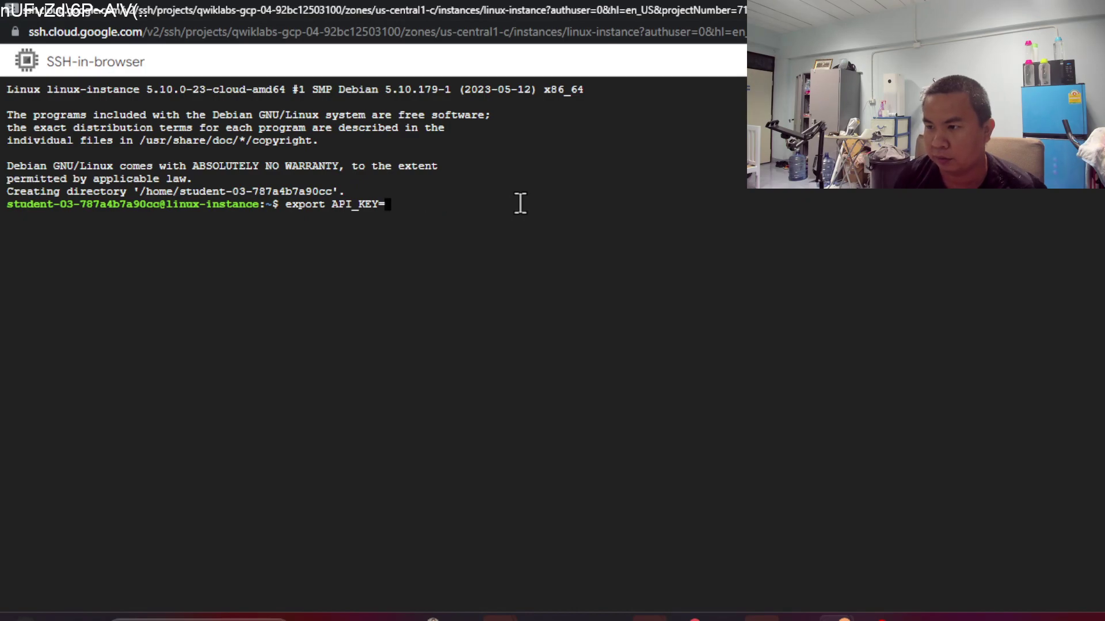
key(ctrl+v)
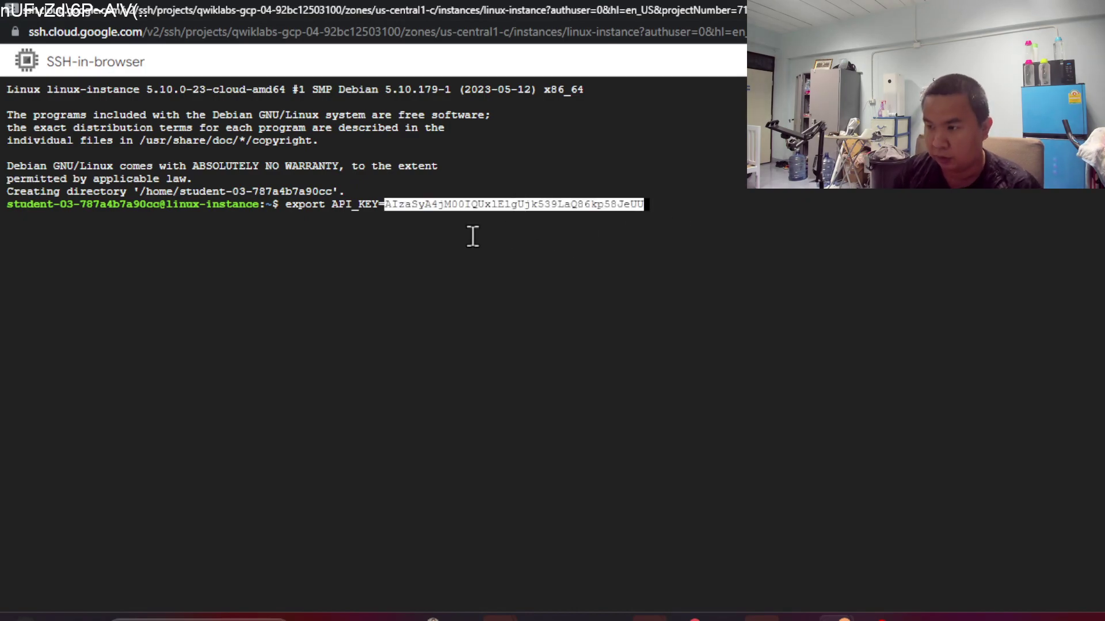
key(Return)
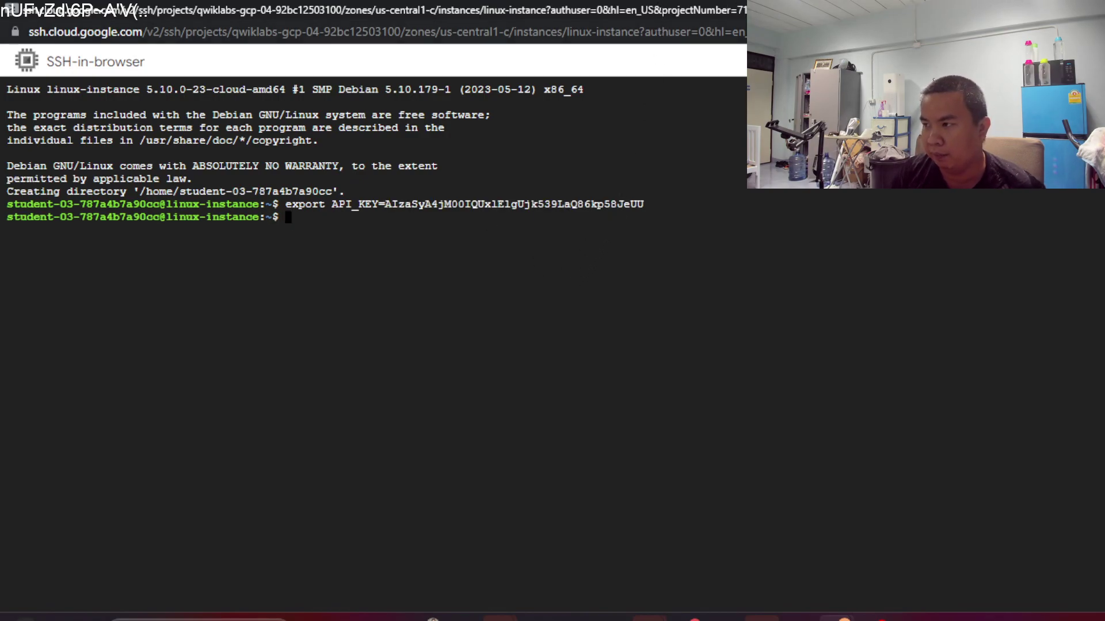
- Copy the touch request.json command from the lab and bring the SSH terminal back
key(alt+Tab)
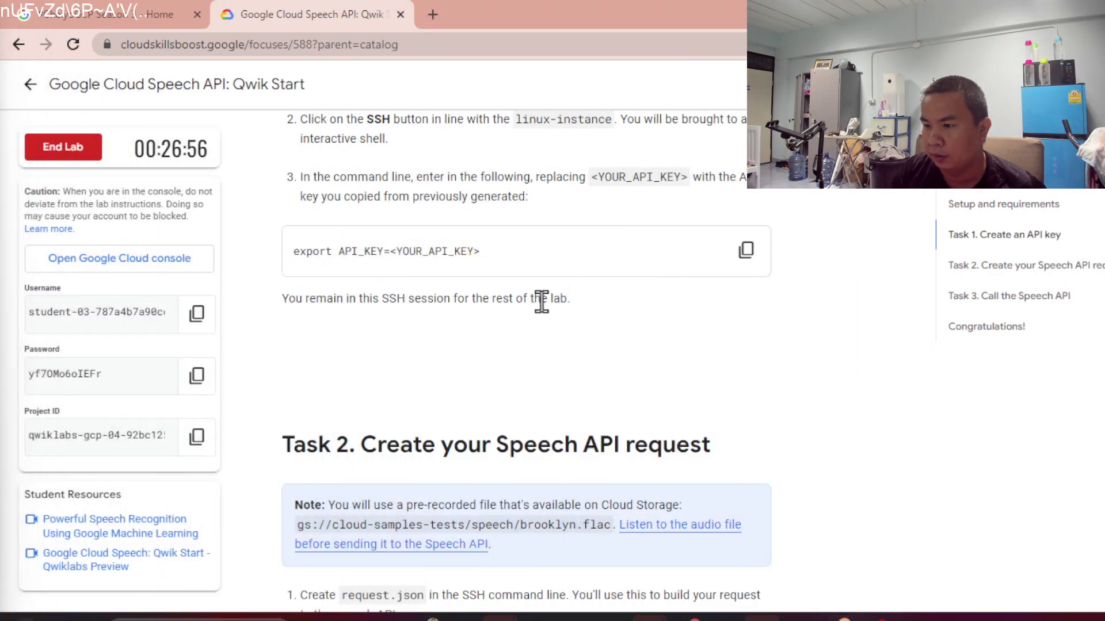
scroll(782, 298, down, 5)
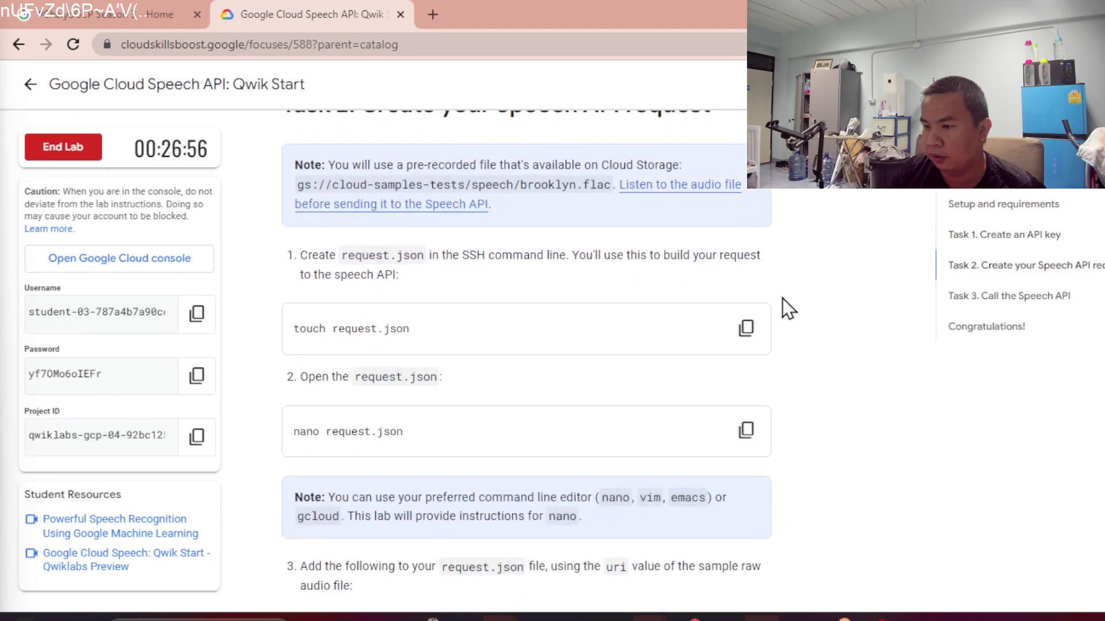
click(748, 330)
scroll(748, 336, up, 1)
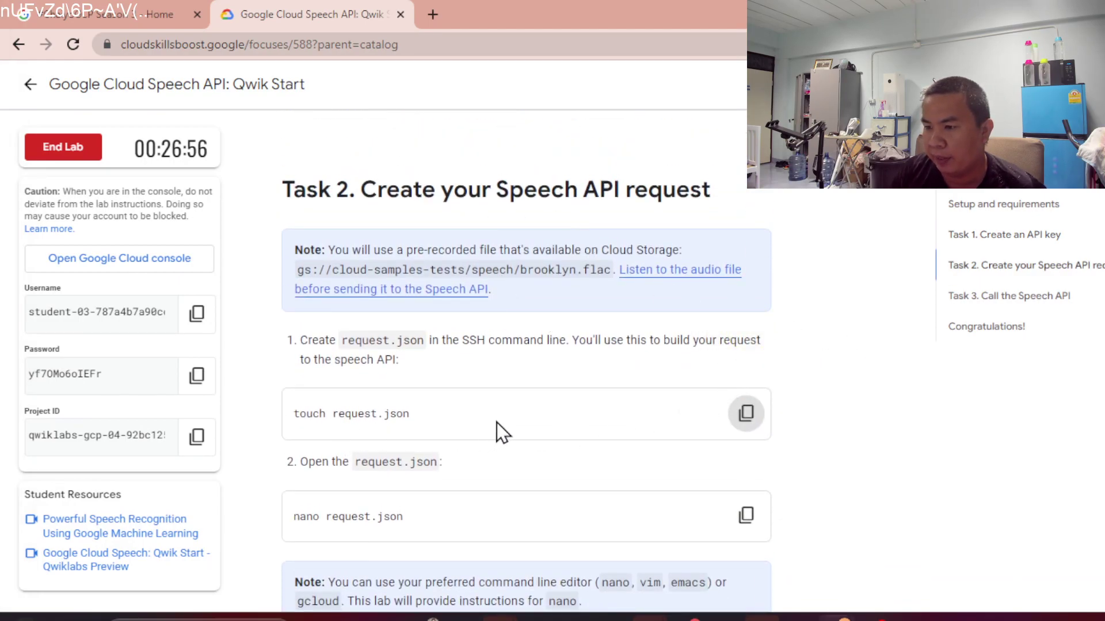
drag(0, 43, 643, 76)
- Run ls, create request.json with the pasted touch command, and run ls again to confirm it
click(731, 78)
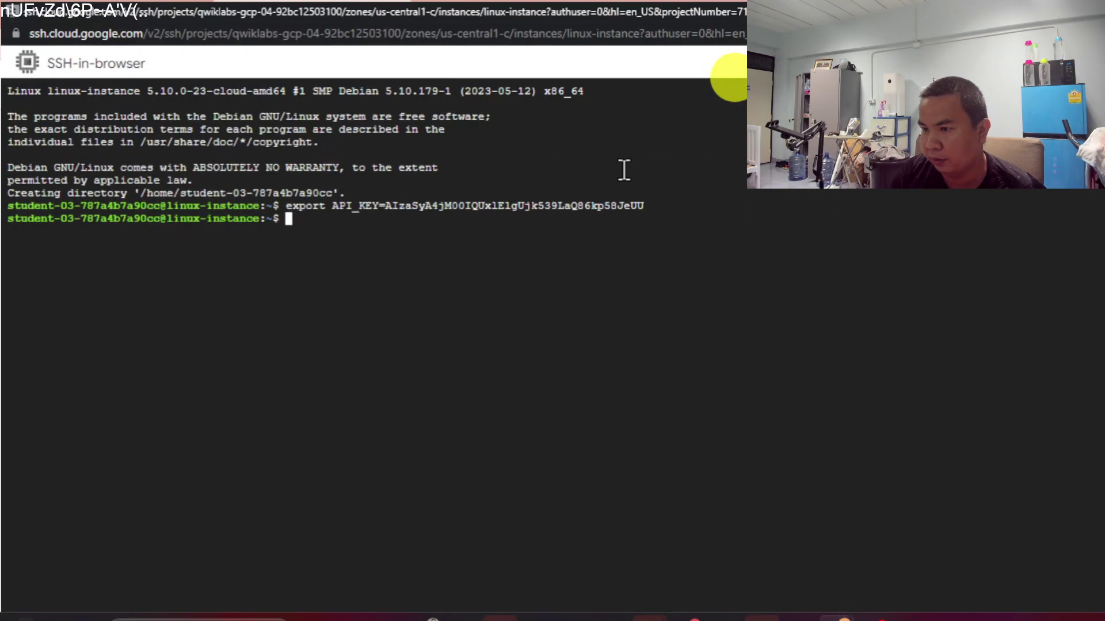
text(ls)
key(Return)
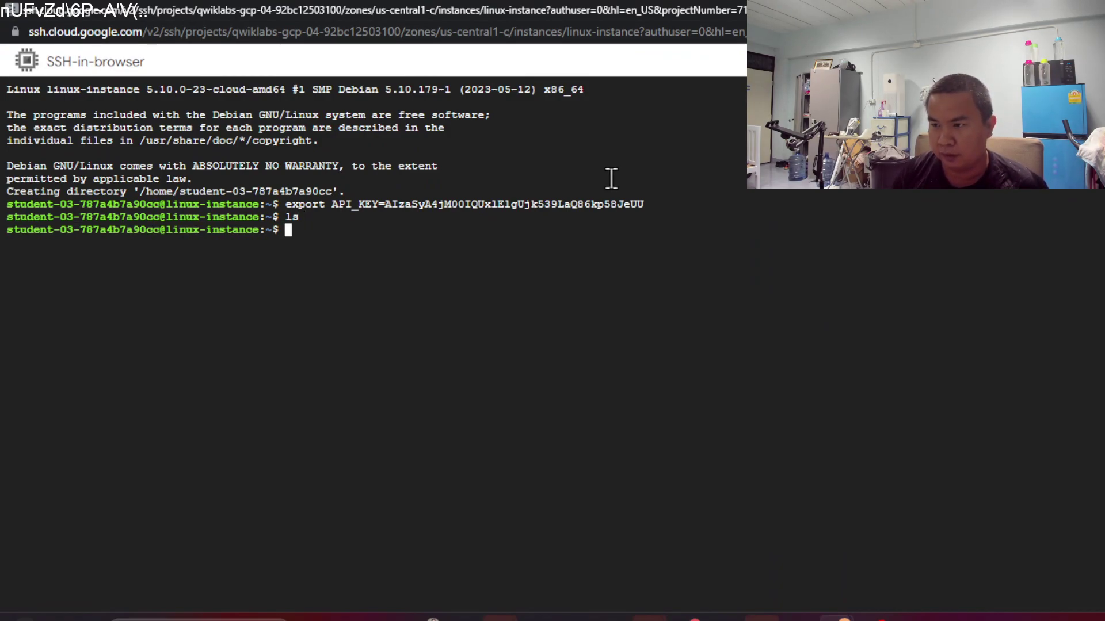
key(ctrl+v)
key(Return)
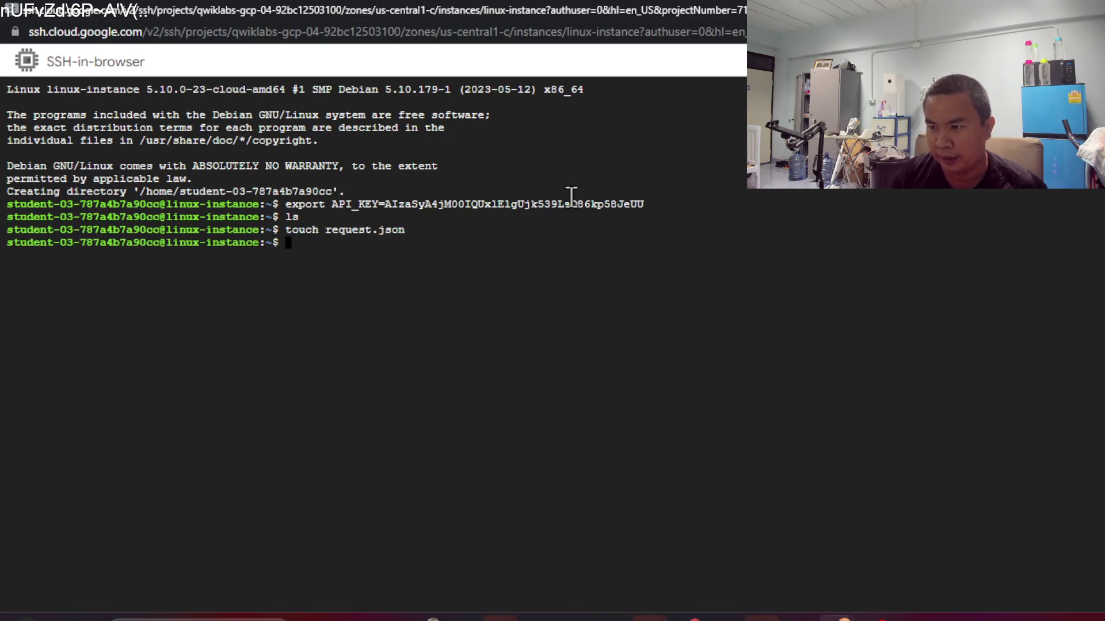
text(ls)
key(Return)
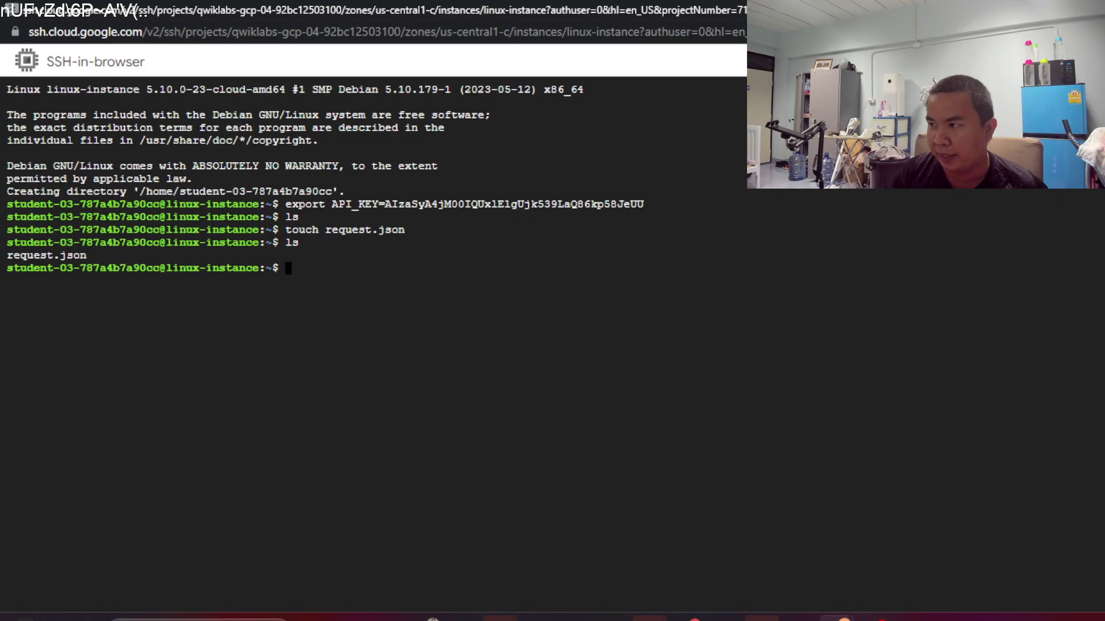
- Copy the nano request.json command from the lab and return focus to the SSH terminal prompt
key(alt+Tab)
scroll(707, 302, down, 3)
click(746, 347)
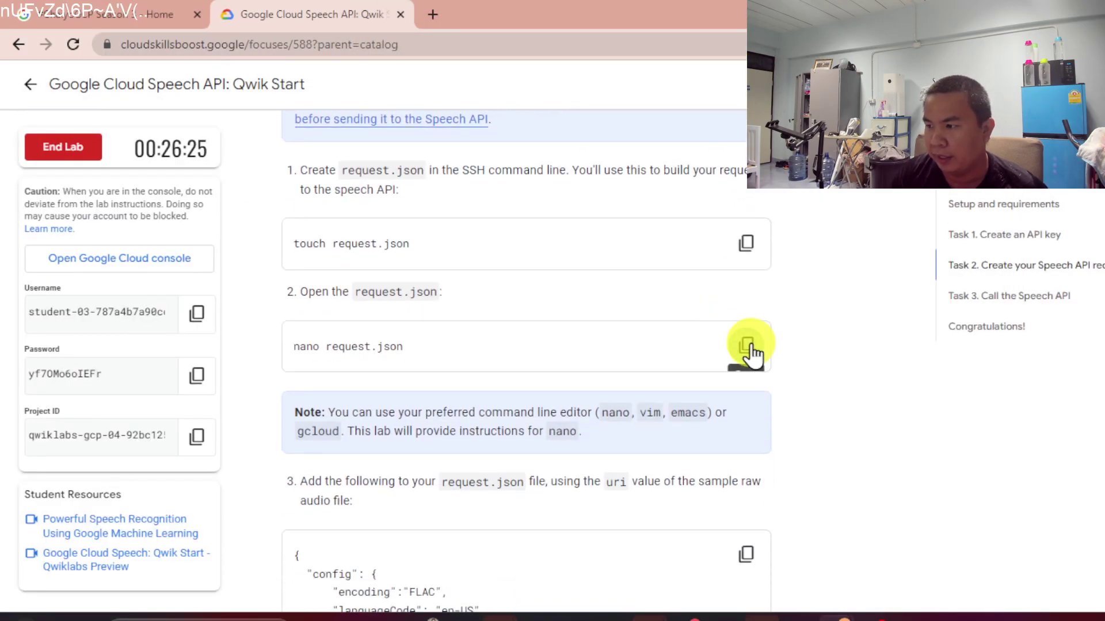
key(alt+Tab)
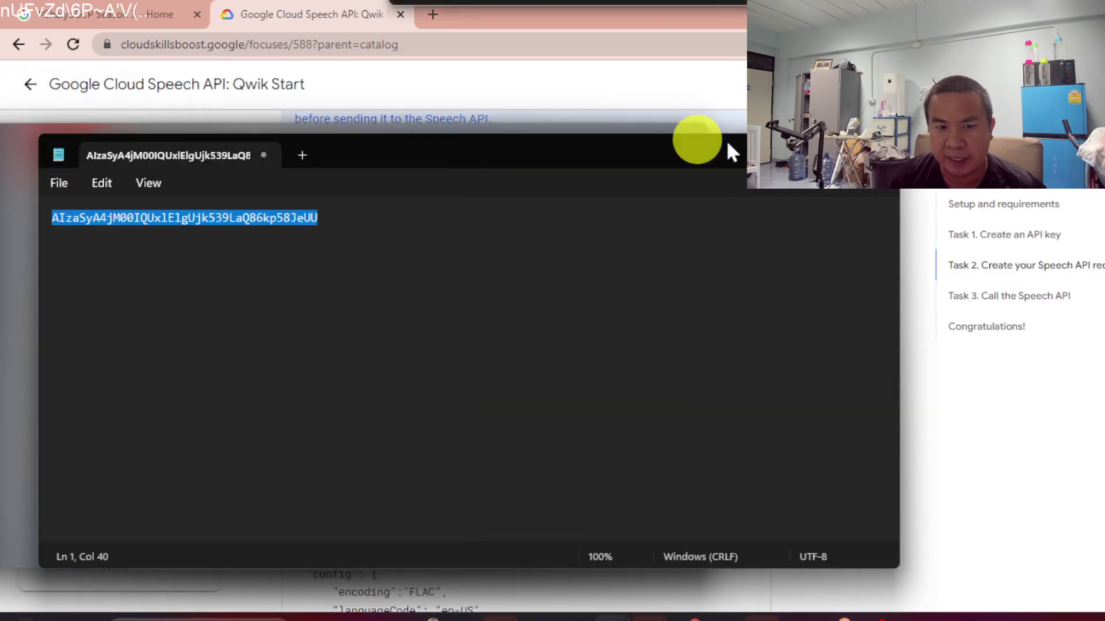
click(904, 138)
click(593, 199)
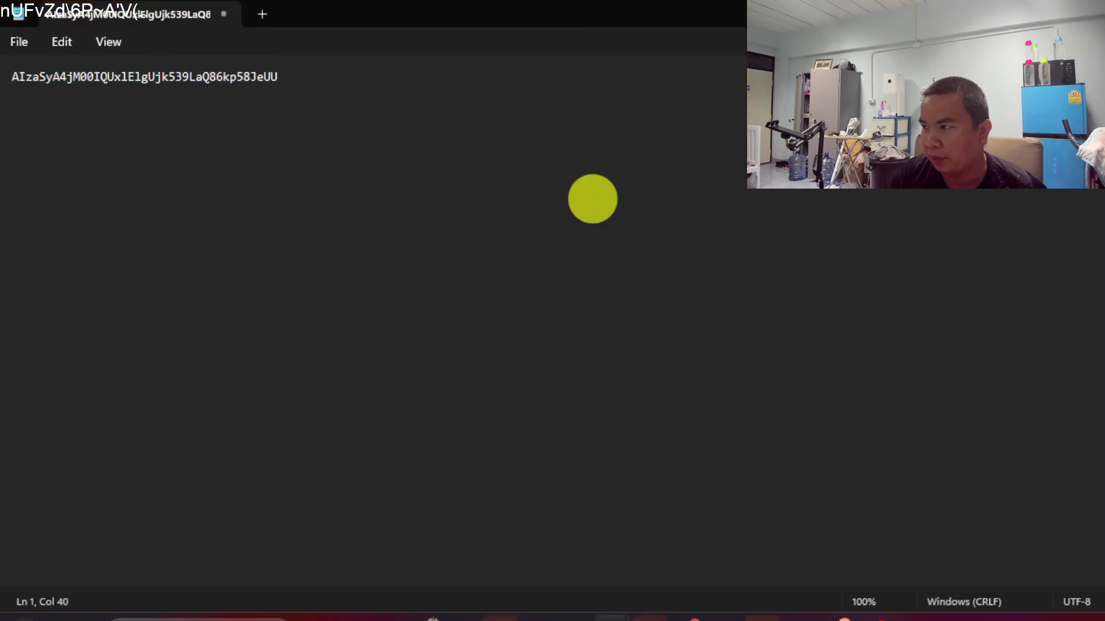
key(alt+Tab)
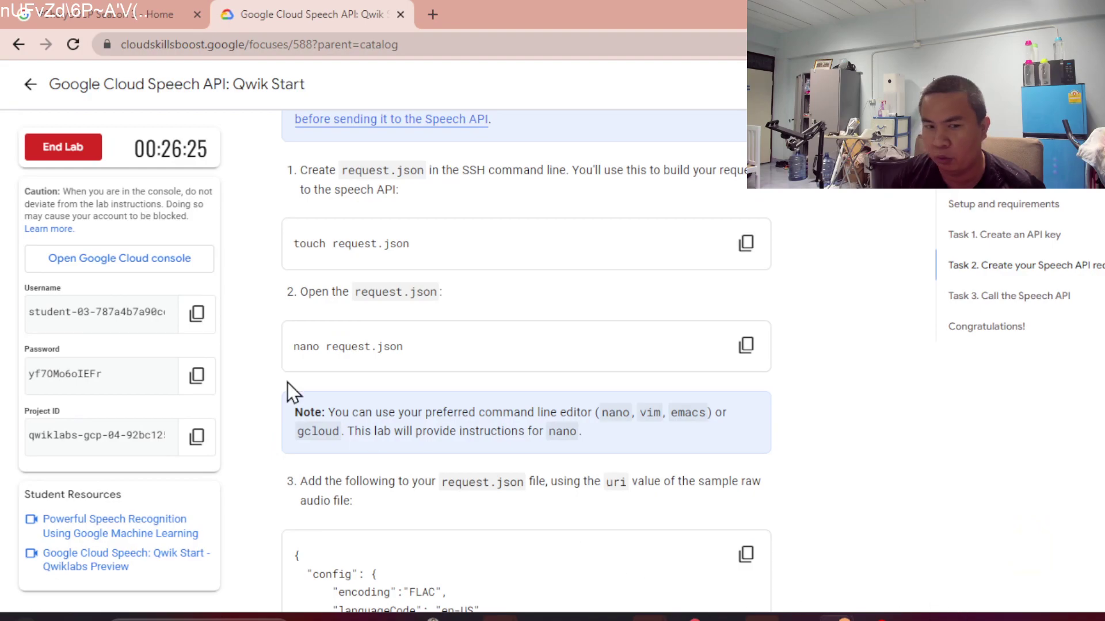
drag(0, 112, 539, 119)
click(763, 122)
click(561, 307)
- Open request.json in nano and copy the JSON request body from the lab instructions
key(ctrl+v)
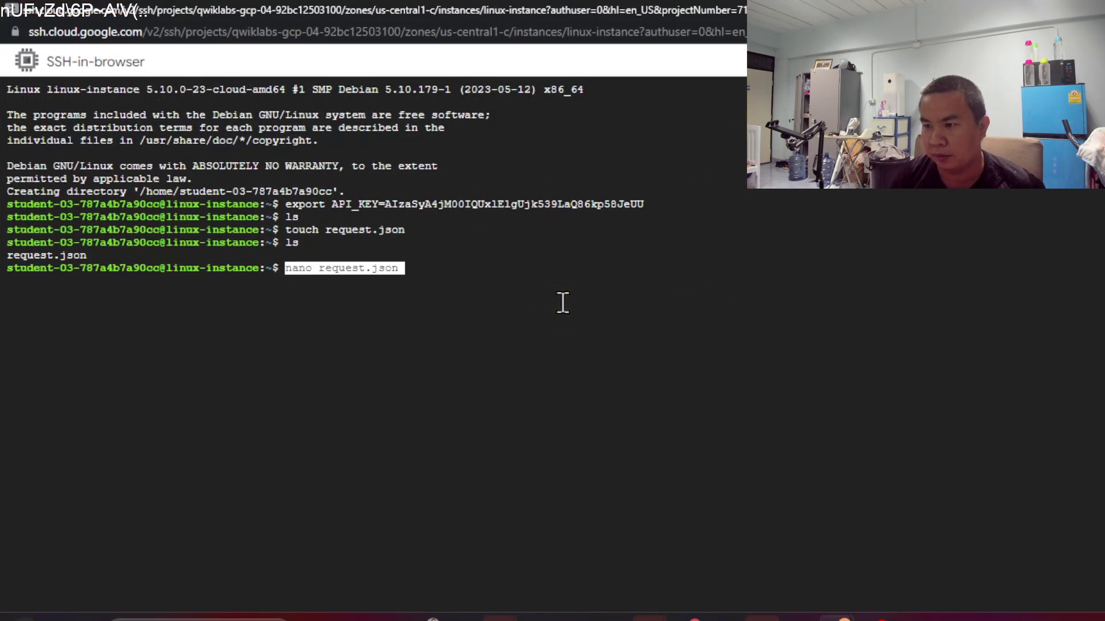
key(Return)
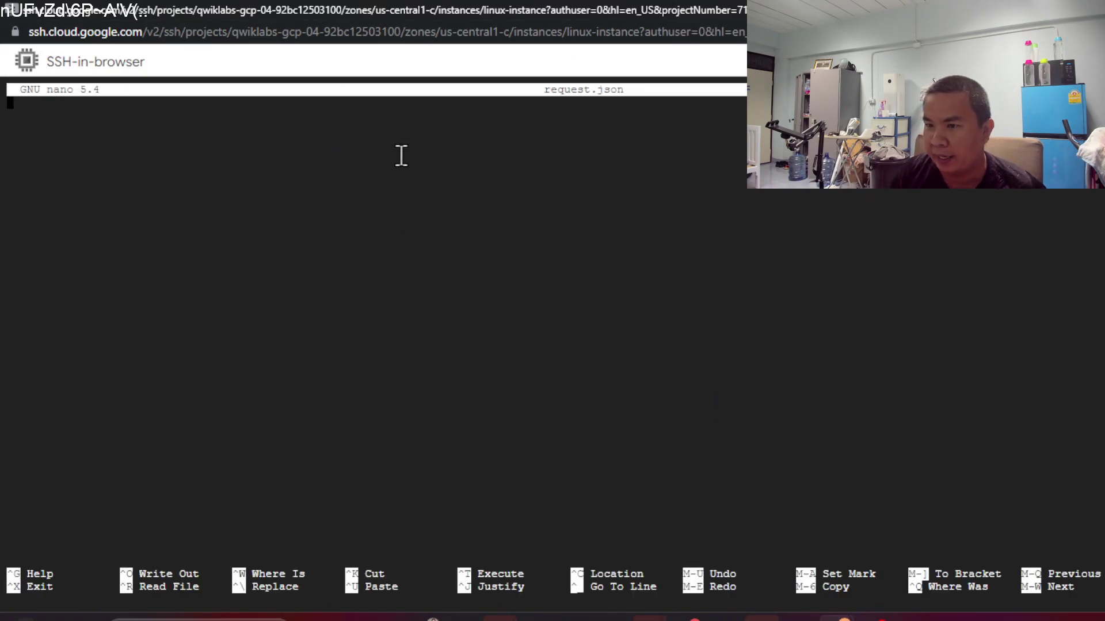
drag(760, 10, 0, 198)
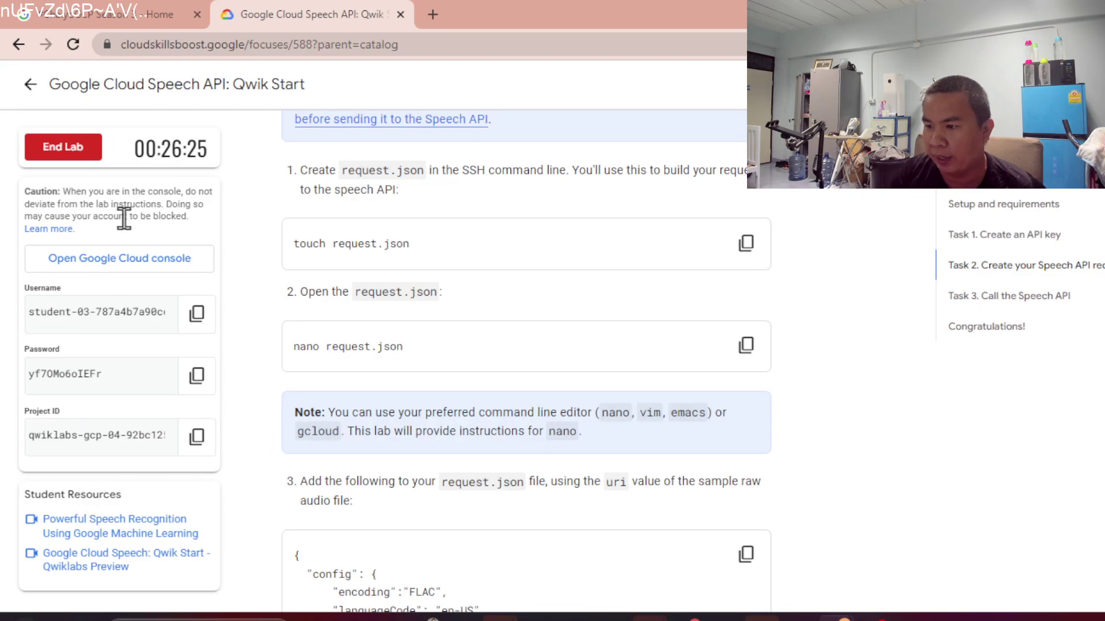
scroll(687, 325, down, 5)
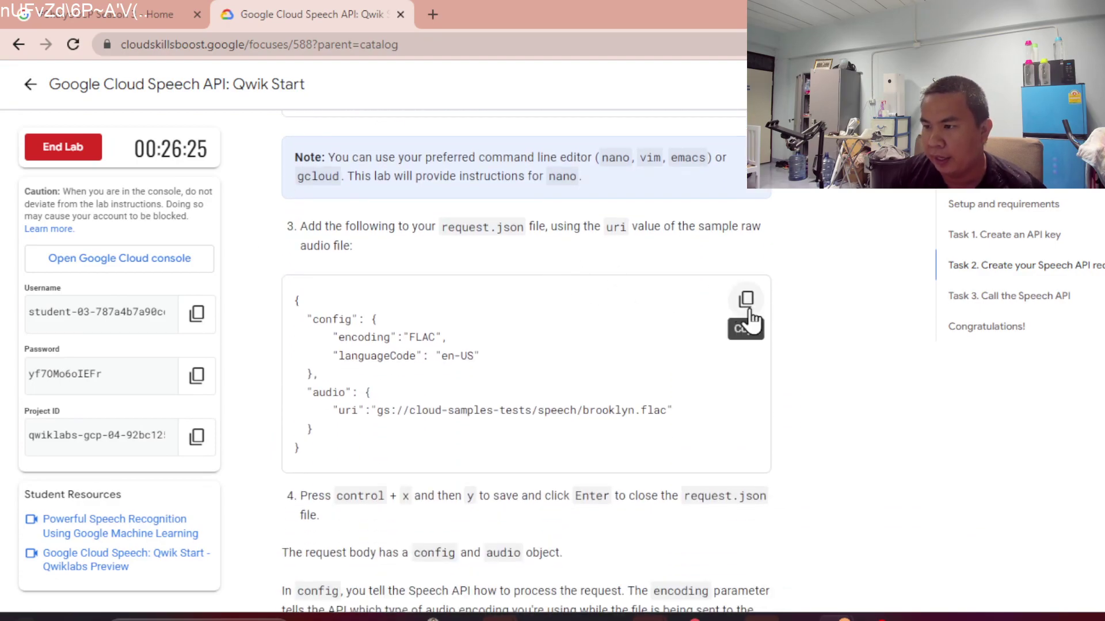
click(746, 299)
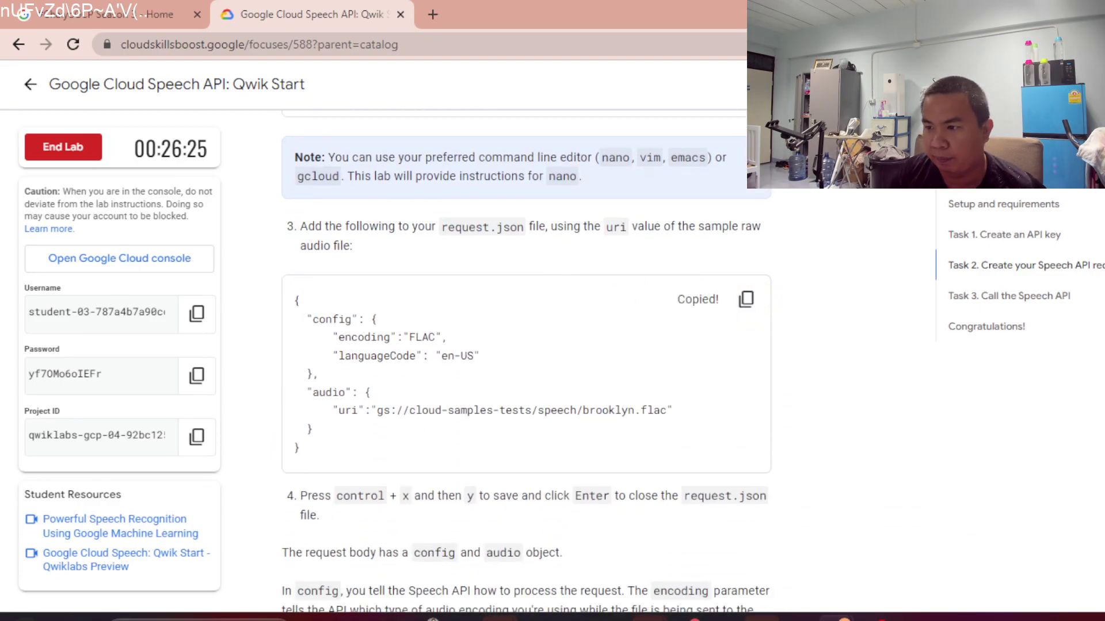
- Paste the FLAC, en-US, brooklyn.flac request body into request.json, then return to the lab
key(alt+Tab)
key(super+Up)
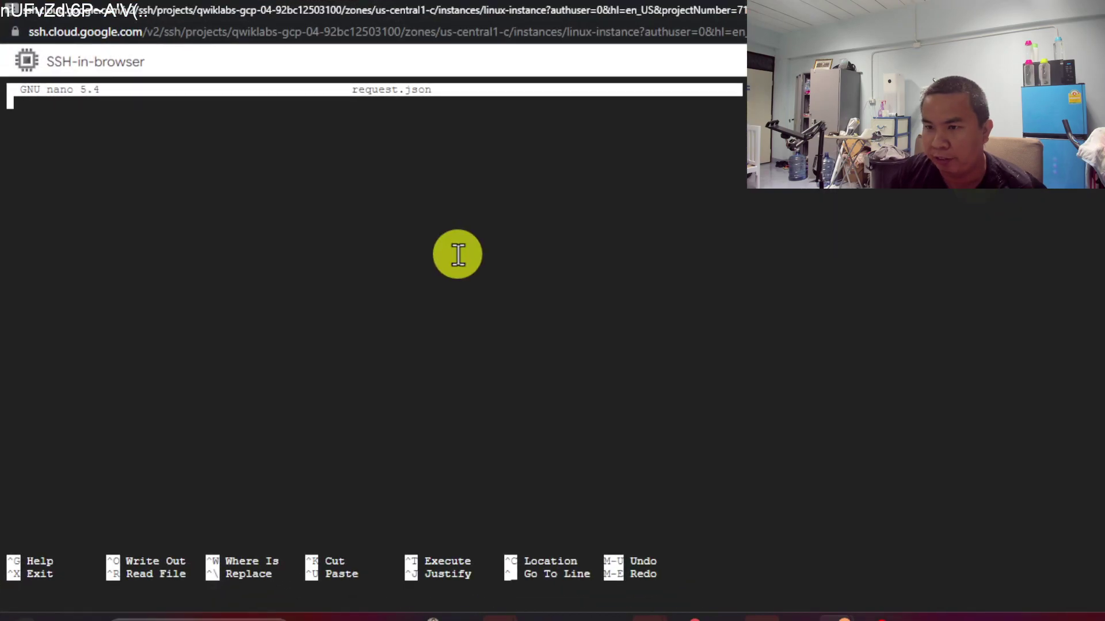
key(ctrl+v)
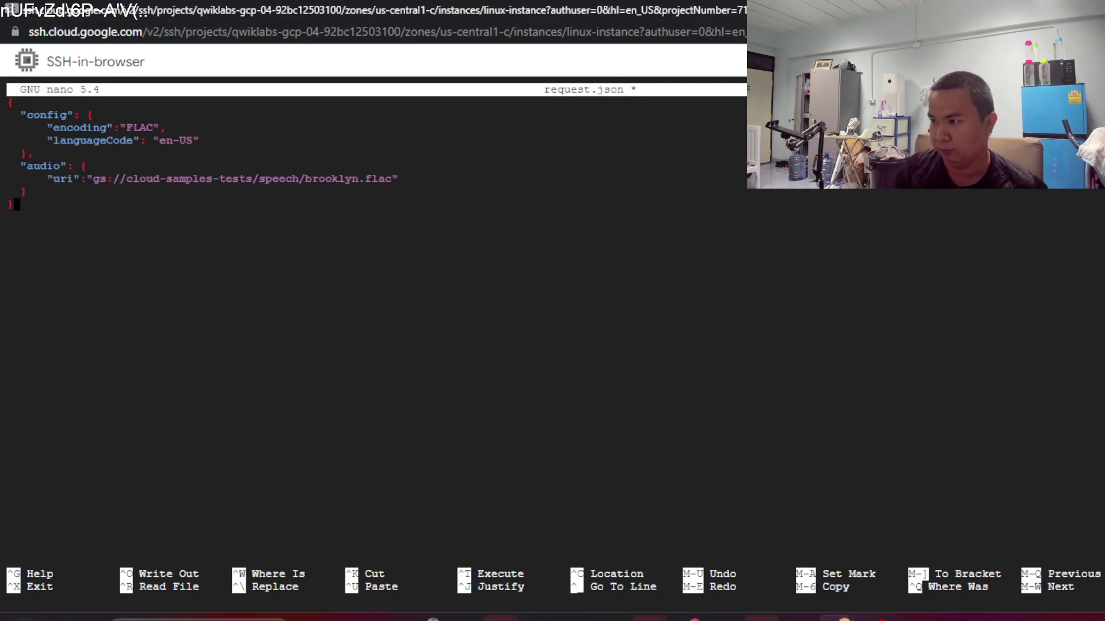
key(alt+Tab)
scroll(588, 421, down, 3)
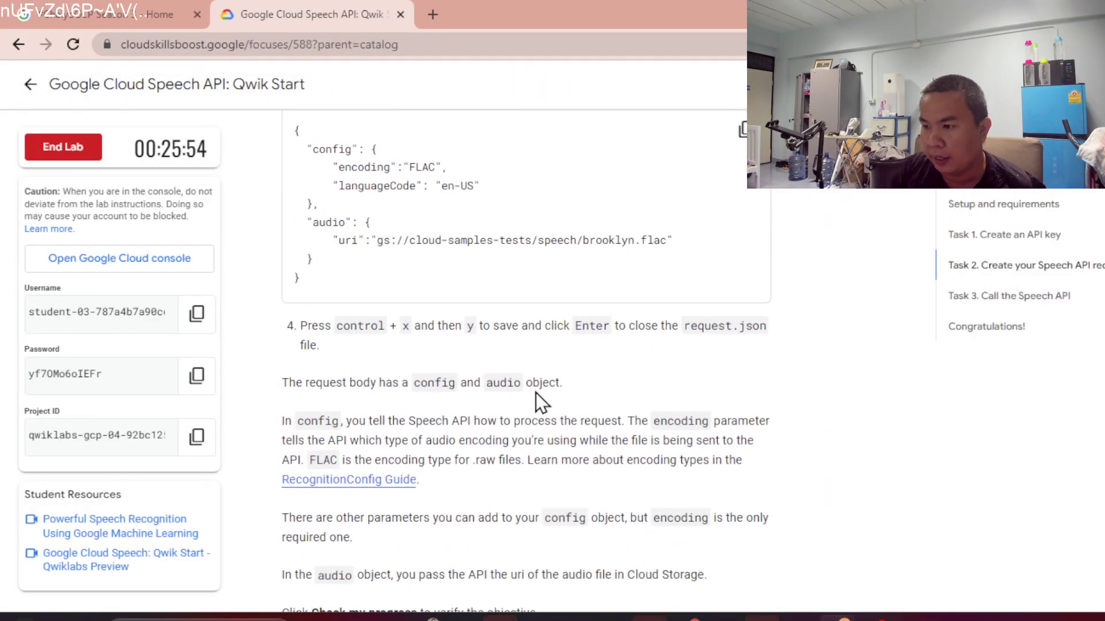